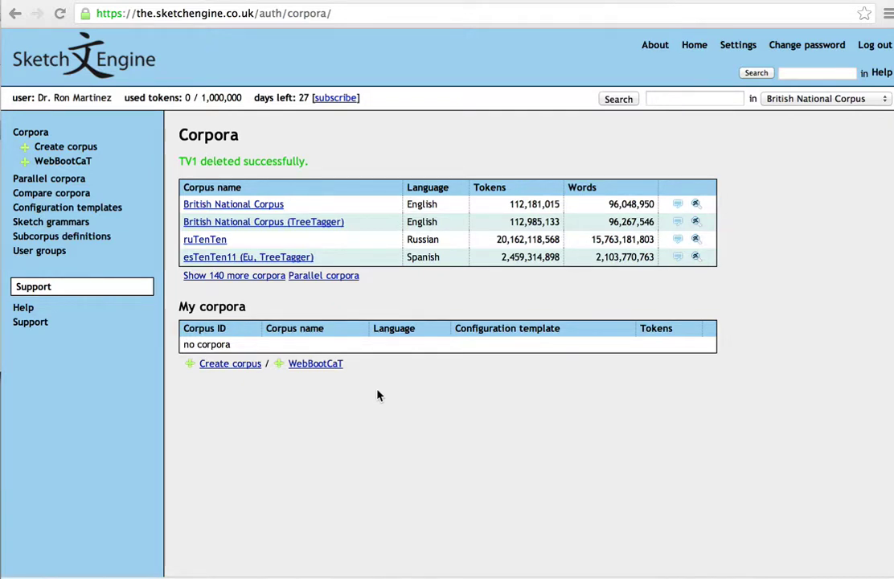
Step: Start a new corpus with the ID Sports and English as its language
left_click(230, 364)
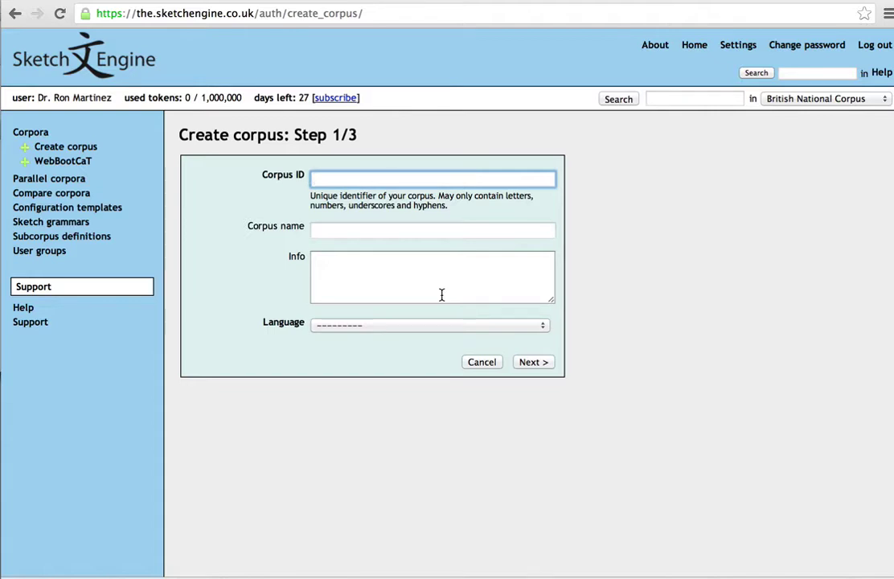
type("Sports")
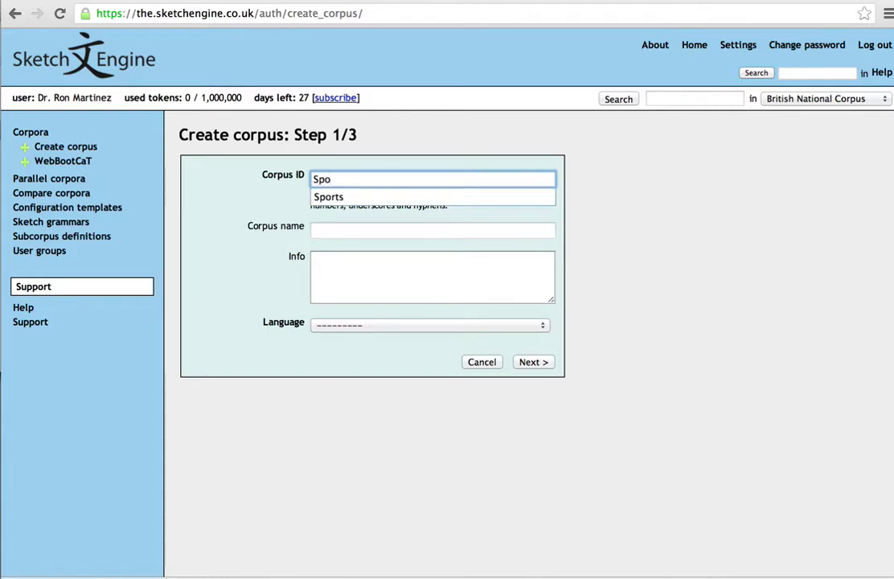
left_click(338, 197)
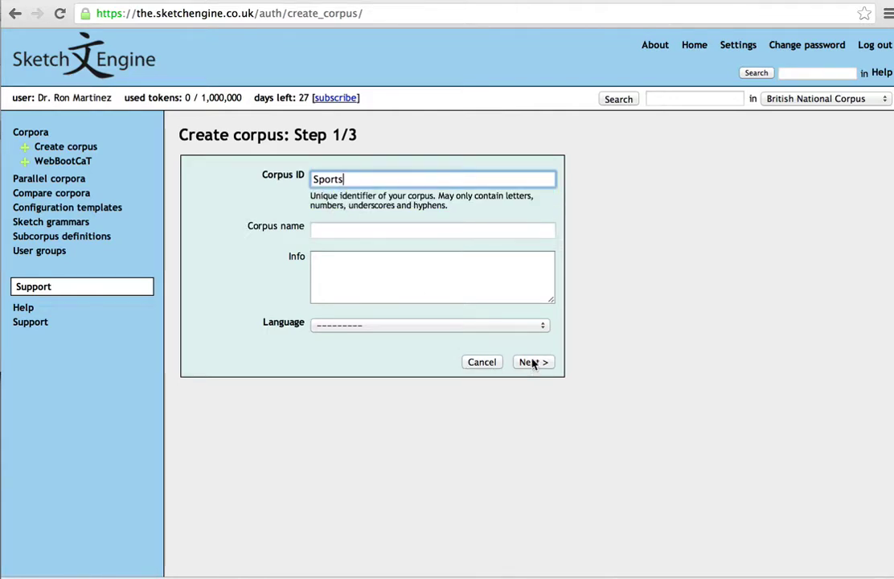
left_click(544, 331)
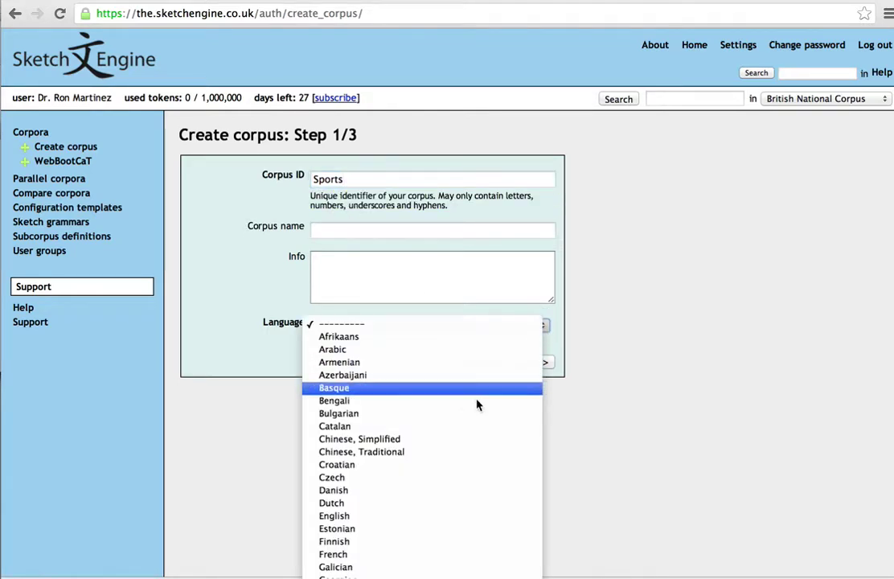
left_click(414, 521)
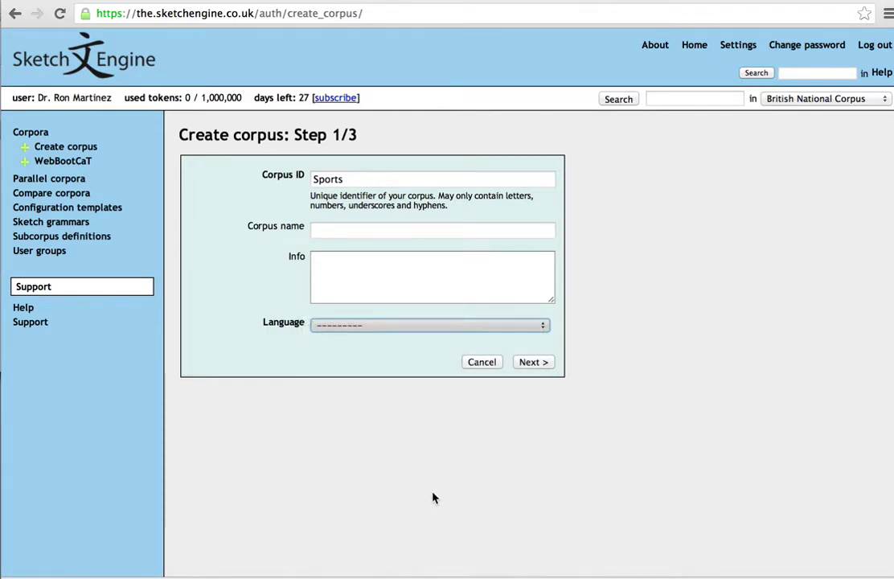
left_click(534, 362)
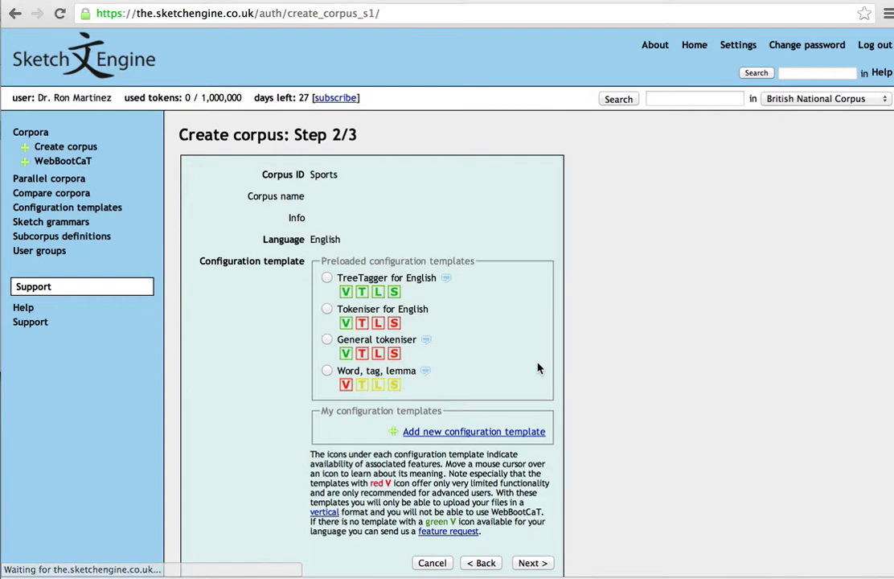
Step: Pick the TreeTagger for English template and English PennTB-TreeTagger 2.2 sketch grammar, then finish
left_click(327, 278)
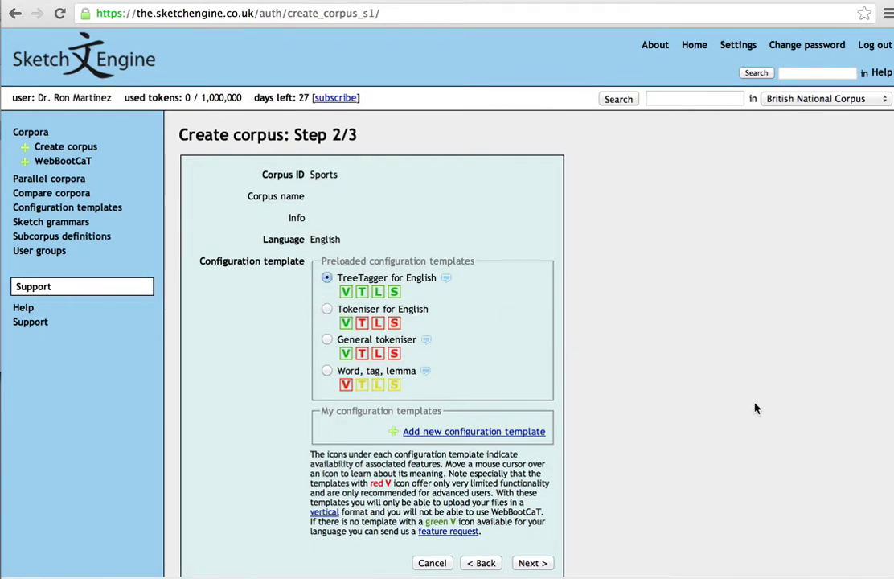
scroll(726, 415, "down", 1)
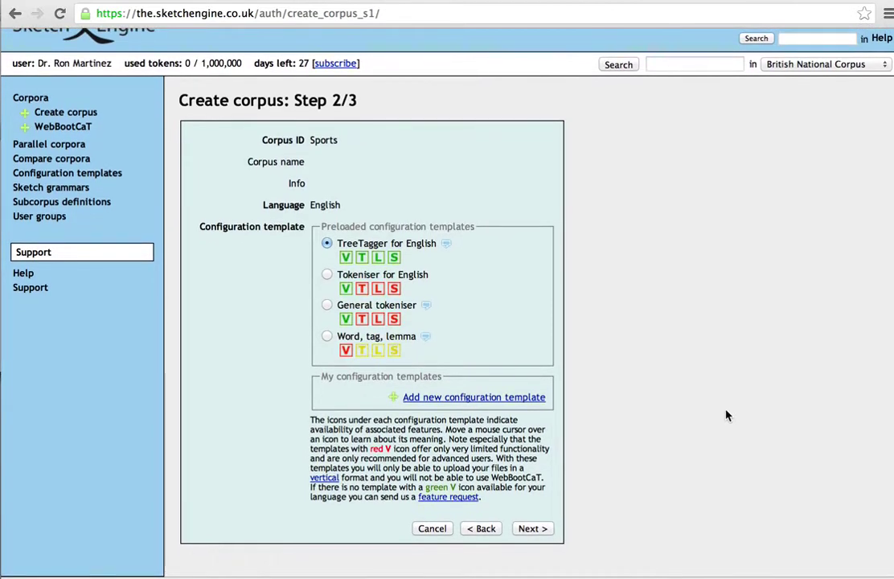
left_click(533, 529)
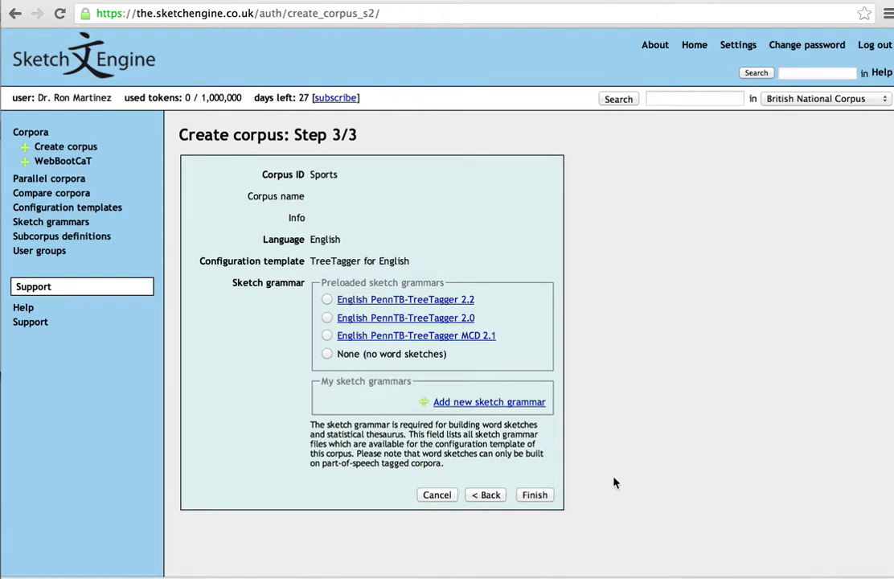
left_click(328, 301)
left_click(533, 496)
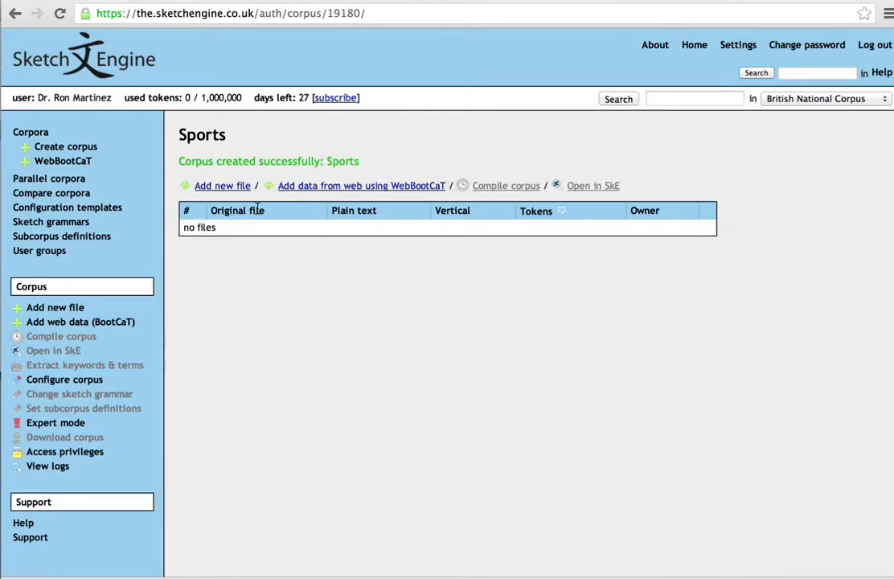
left_click(229, 189)
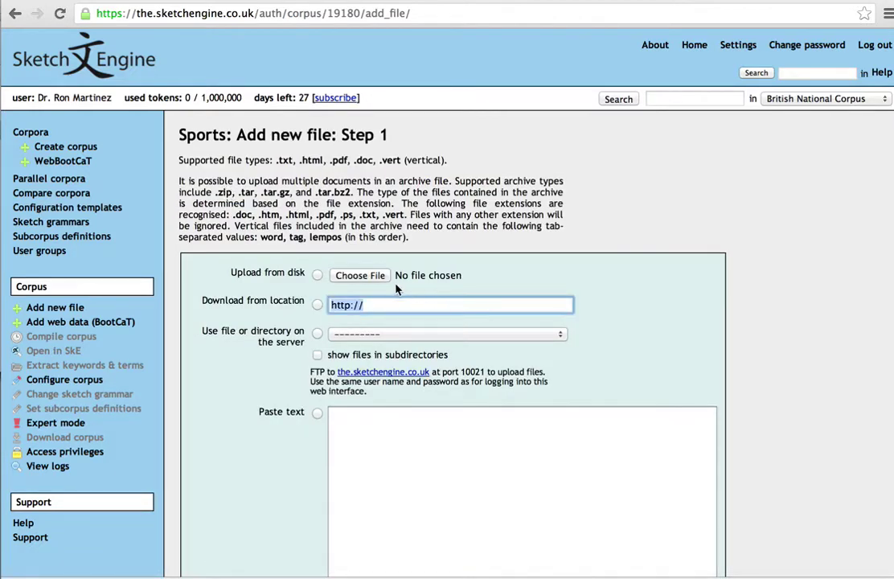
Step: Choose Football V4.txt from disk as the file to upload
left_click(318, 276)
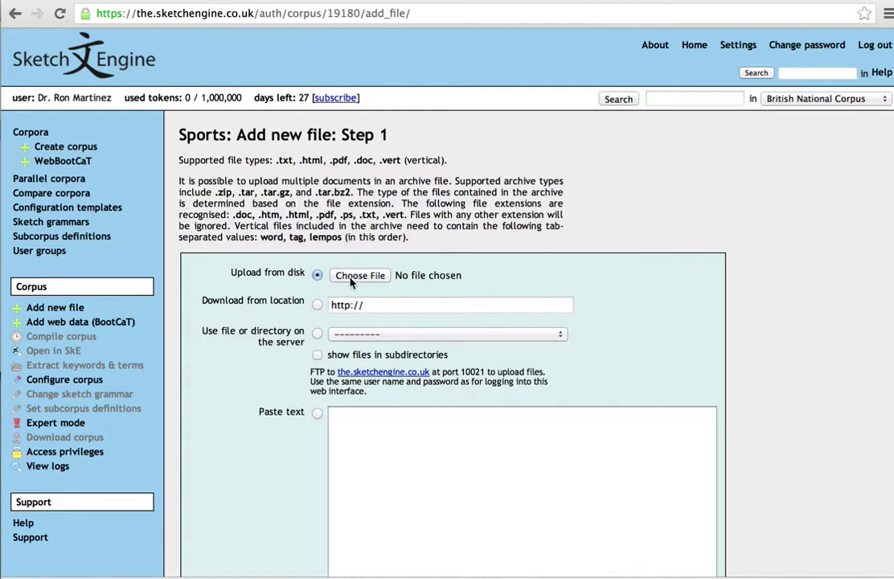
left_click(360, 276)
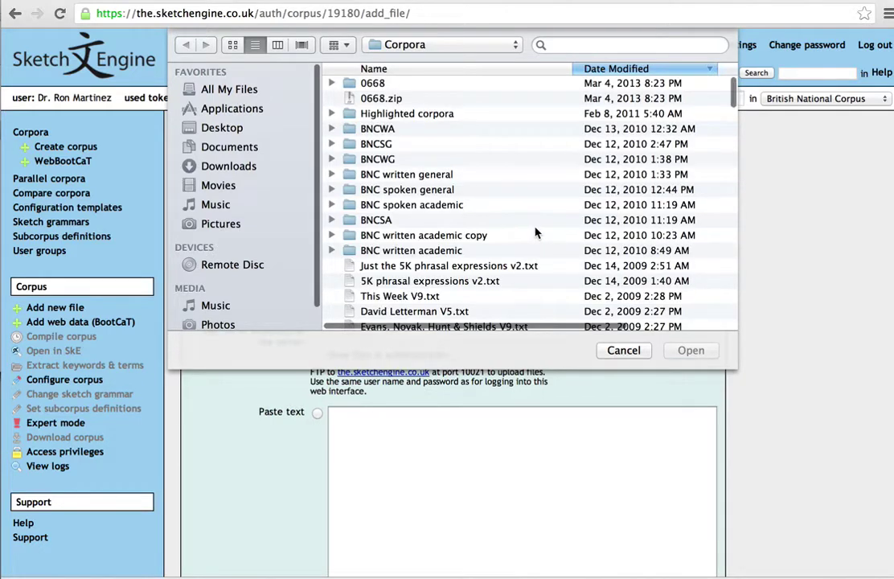
scroll(519, 226, "down", 3)
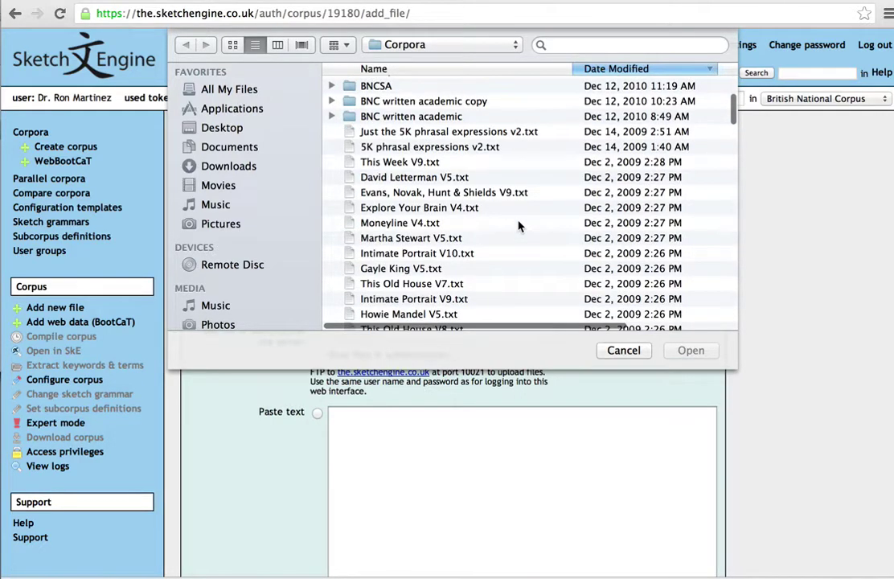
scroll(519, 226, "down", 3)
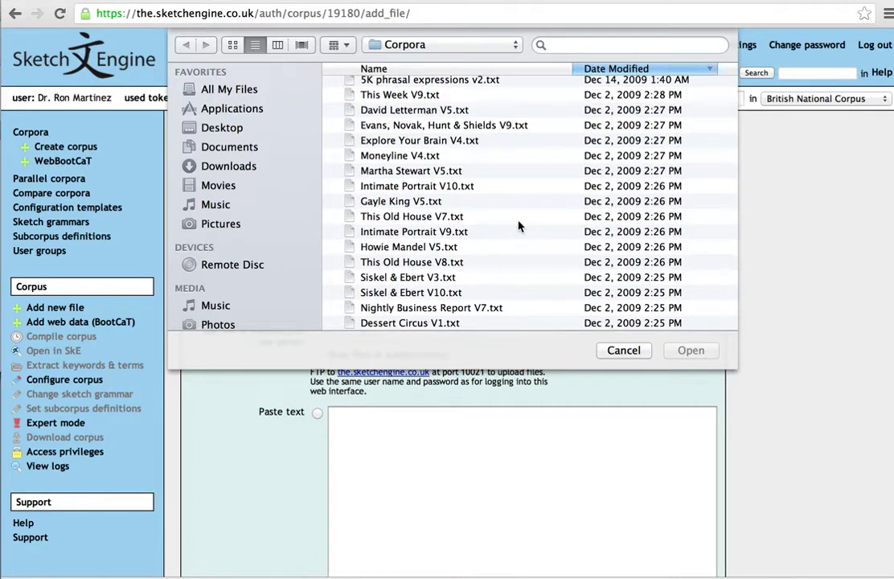
scroll(519, 226, "down", 2)
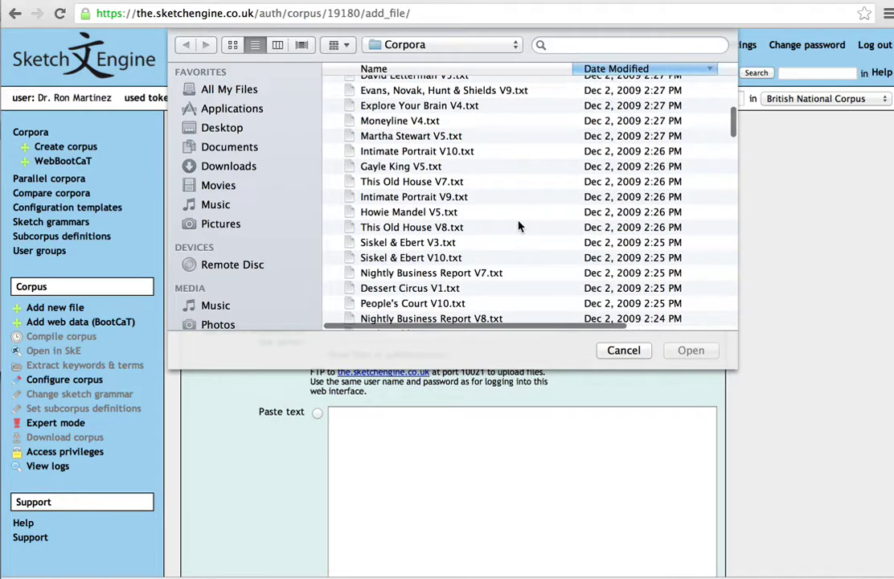
scroll(519, 226, "down", 5)
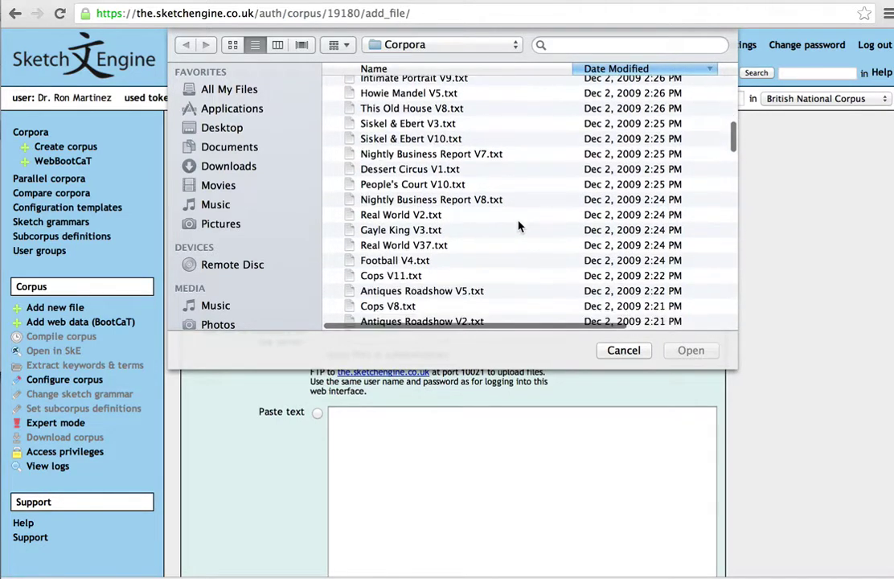
left_click(396, 262)
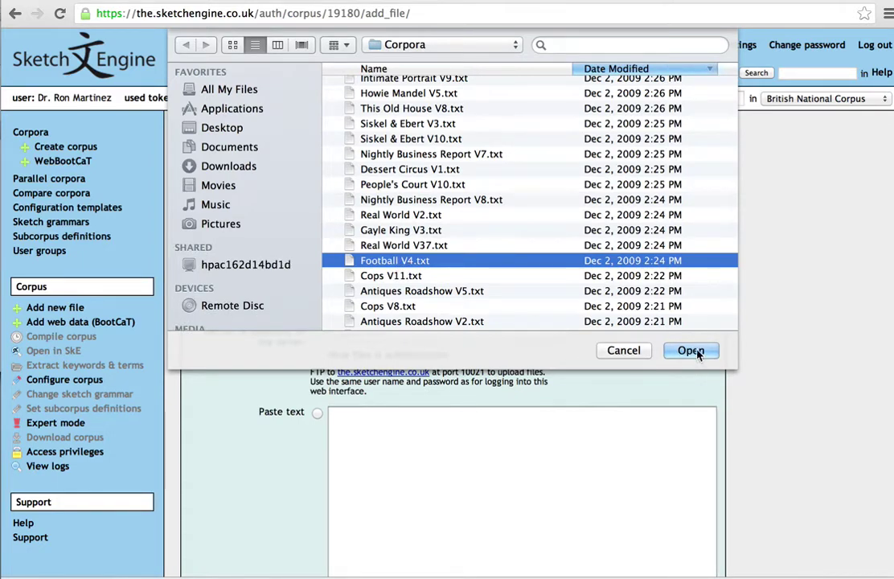
left_click(693, 351)
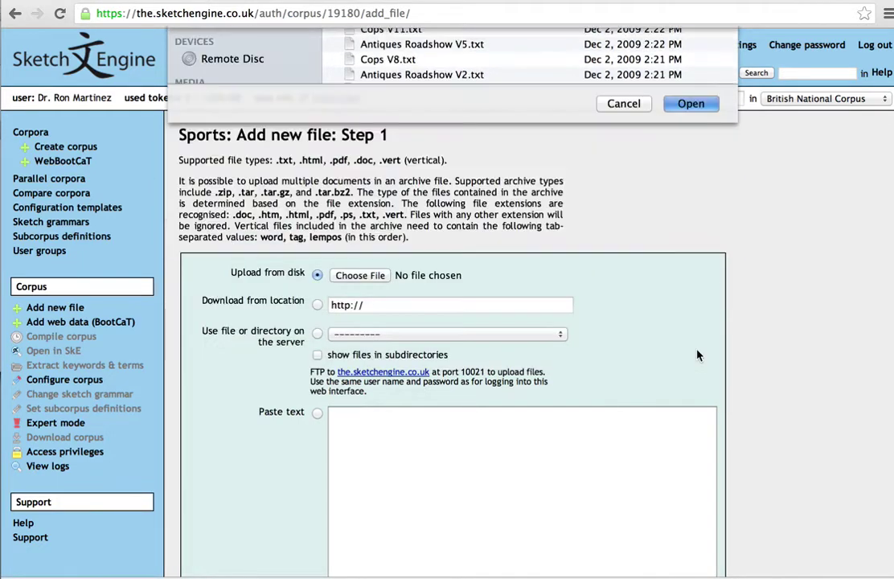
Step: Upload Football_V4.txt and finish adding it to the Sports corpus
scroll(796, 360, "down", 5)
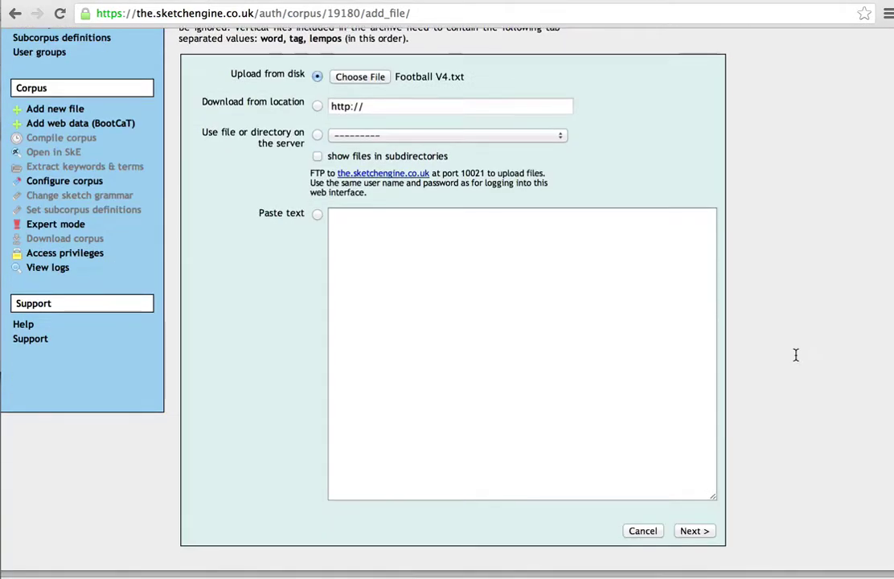
left_click(689, 541)
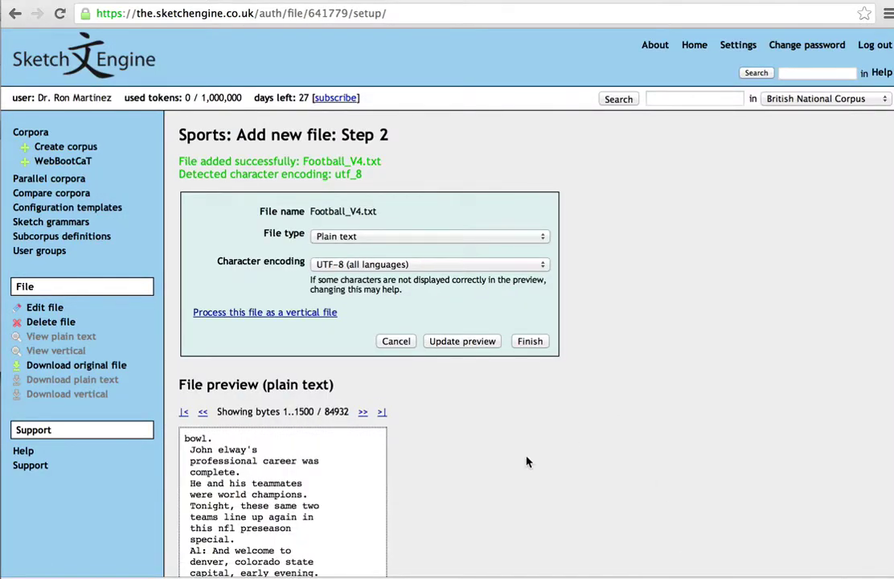
scroll(528, 462, "down", 5)
scroll(526, 461, "down", 1)
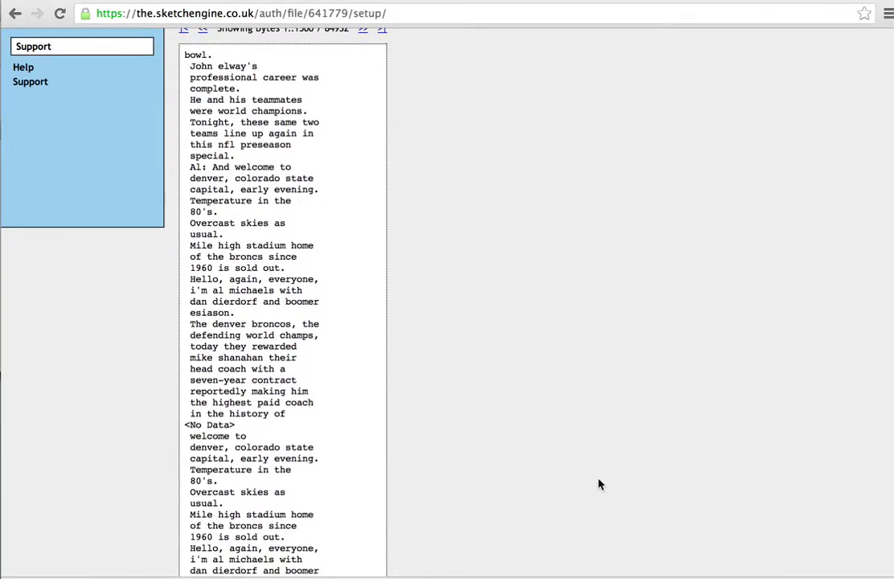
scroll(603, 485, "up", 6)
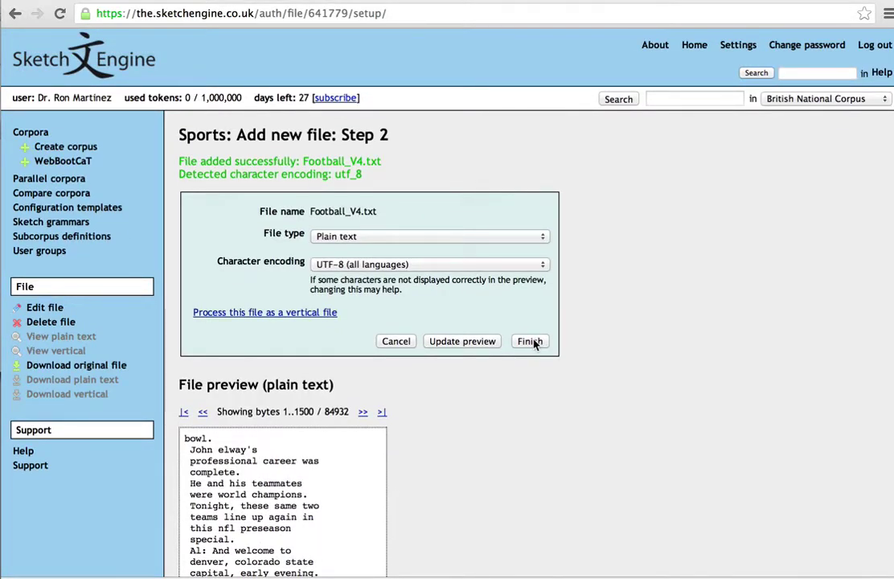
left_click(531, 341)
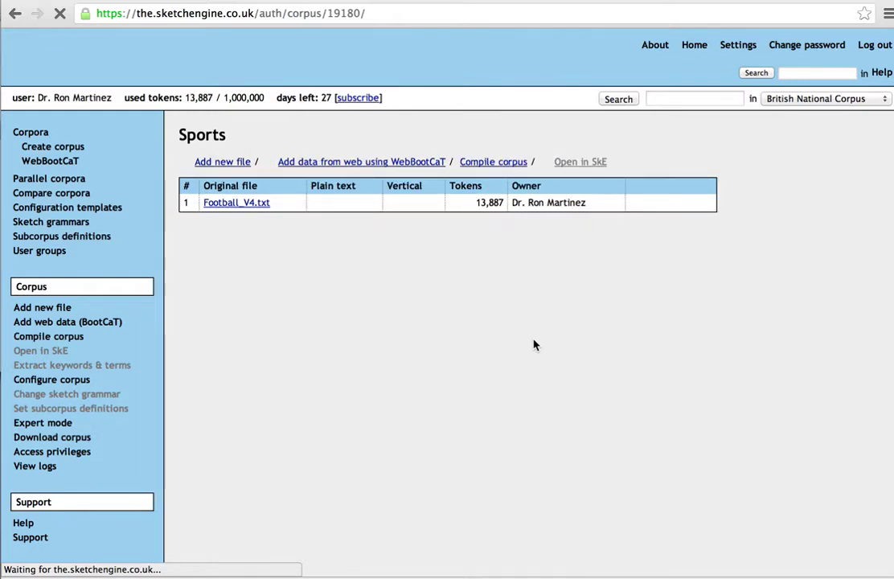
left_click(505, 162)
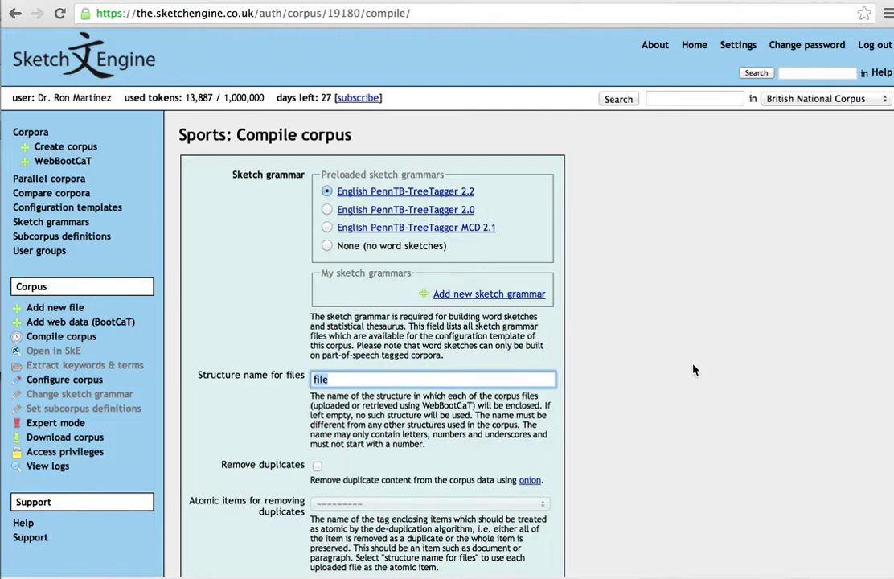
Step: Compile the Sports corpus and return to its overview listing Football_V4.txt
scroll(724, 427, "down", 5)
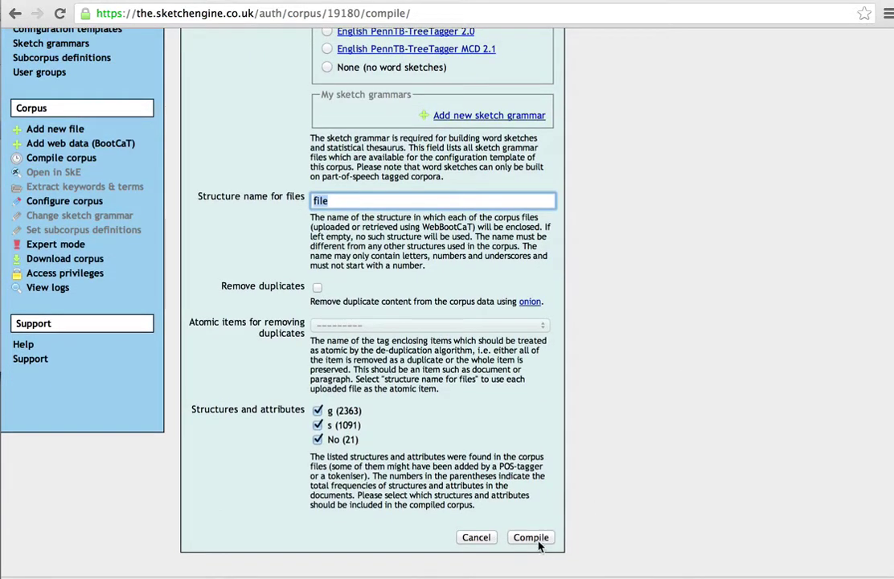
left_click(539, 544)
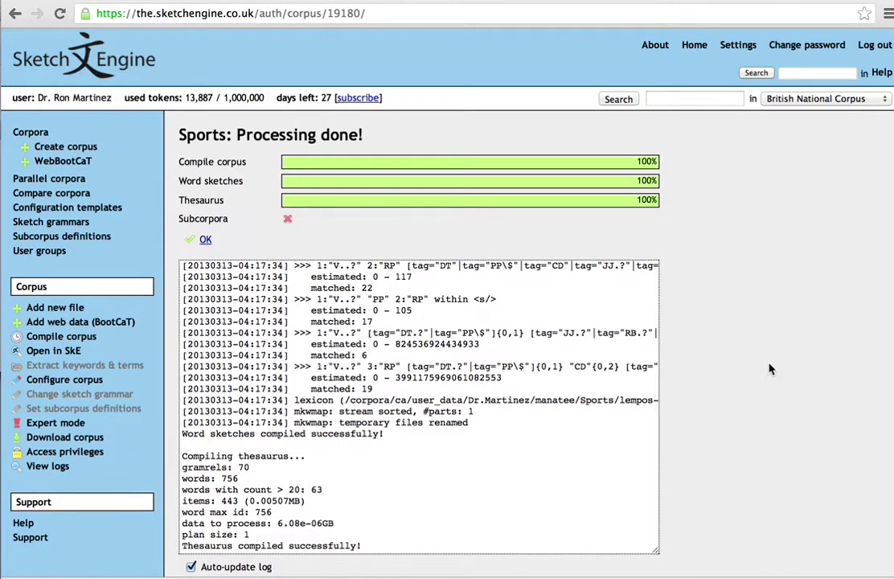
scroll(740, 367, "down", 2)
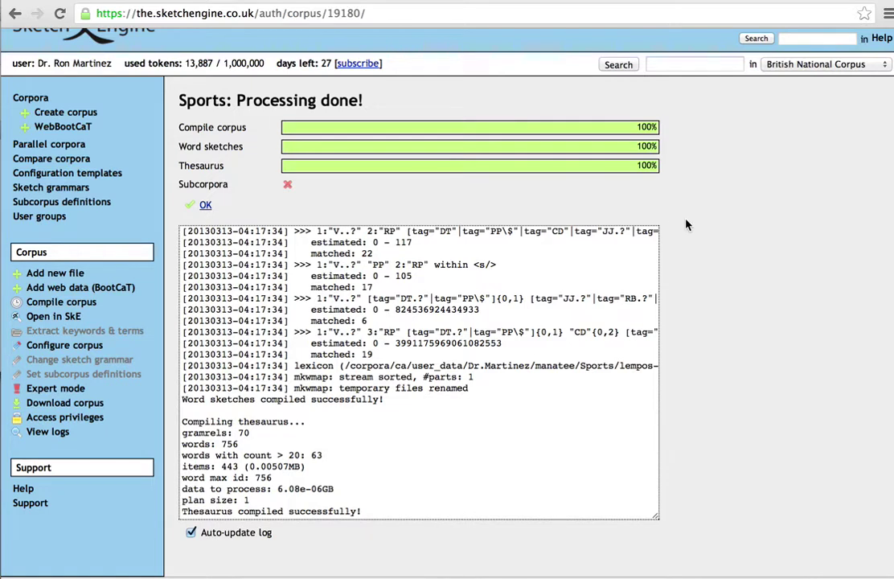
left_click(206, 207)
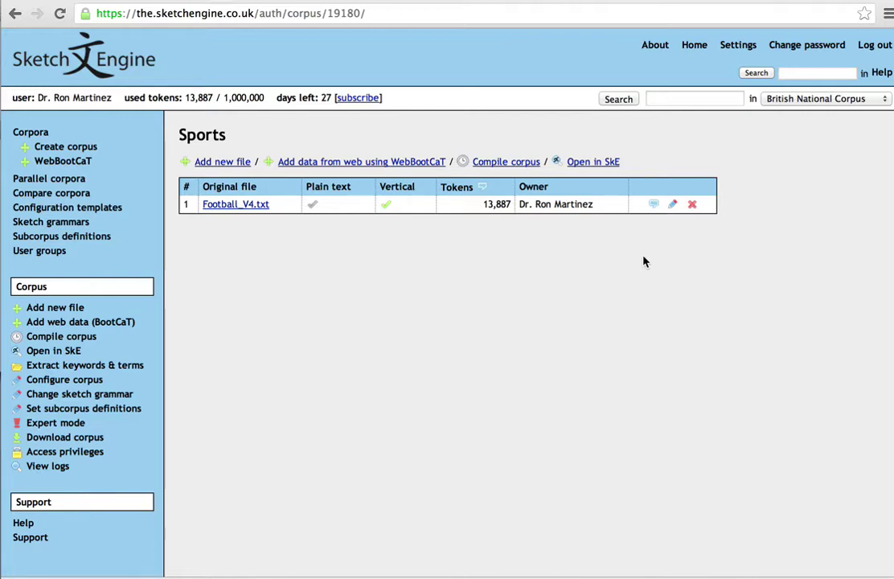
left_click(602, 164)
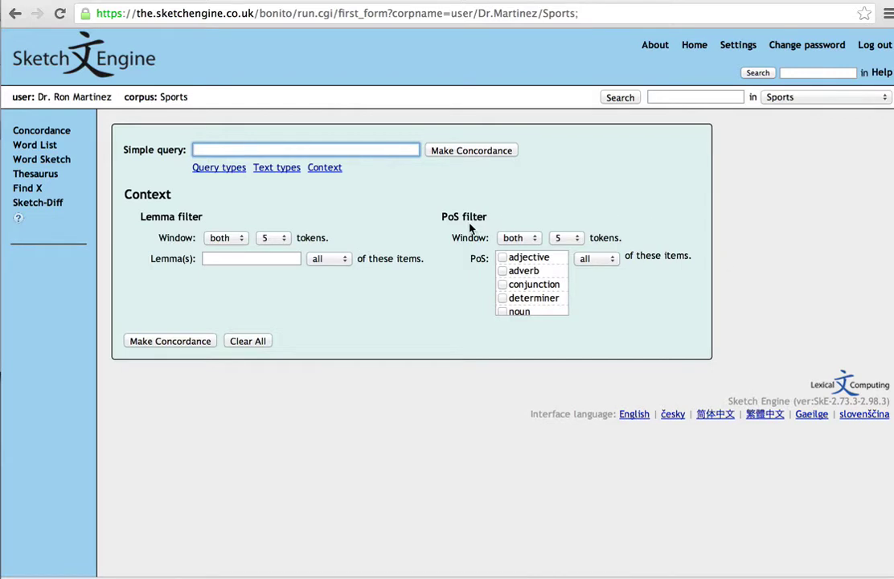
left_click(255, 150)
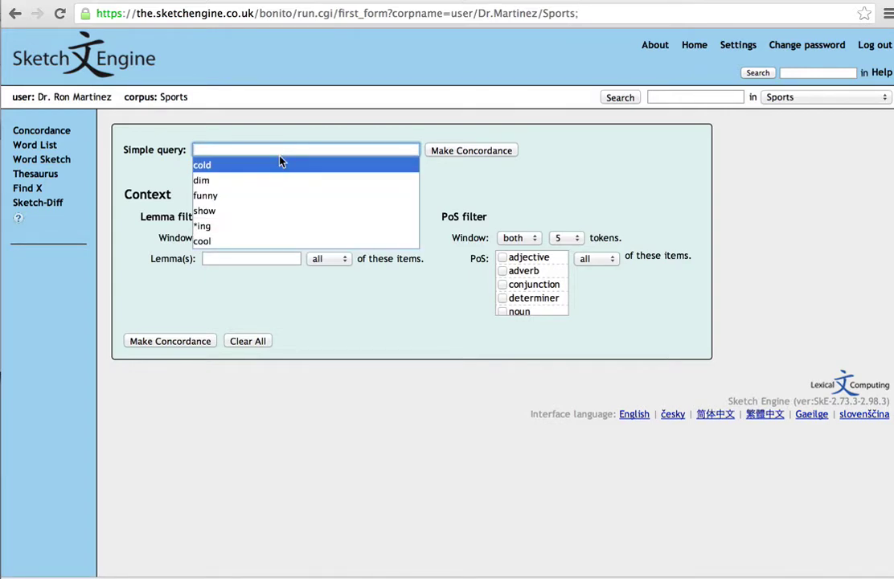
type("tr")
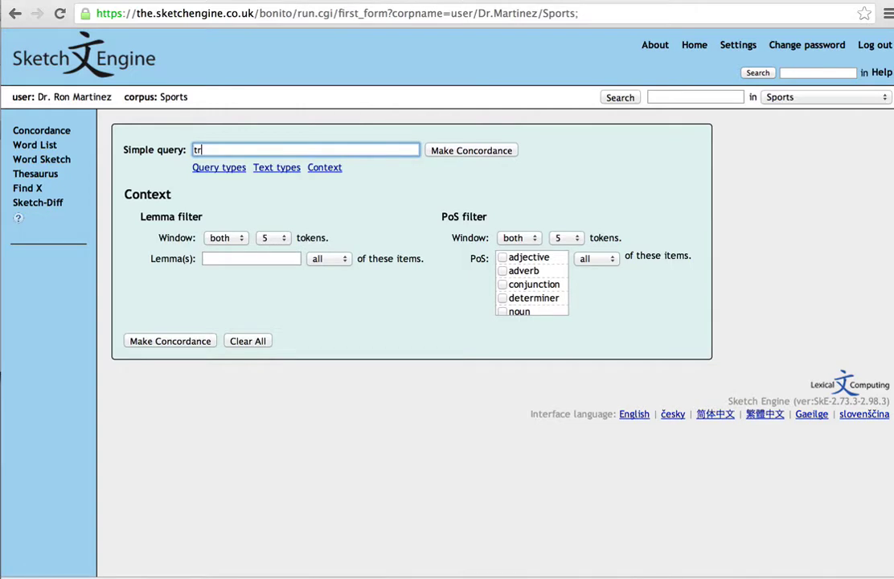
type("hr")
key("BackSpace")
key("BackSpace")
type("ow")
left_click(460, 151)
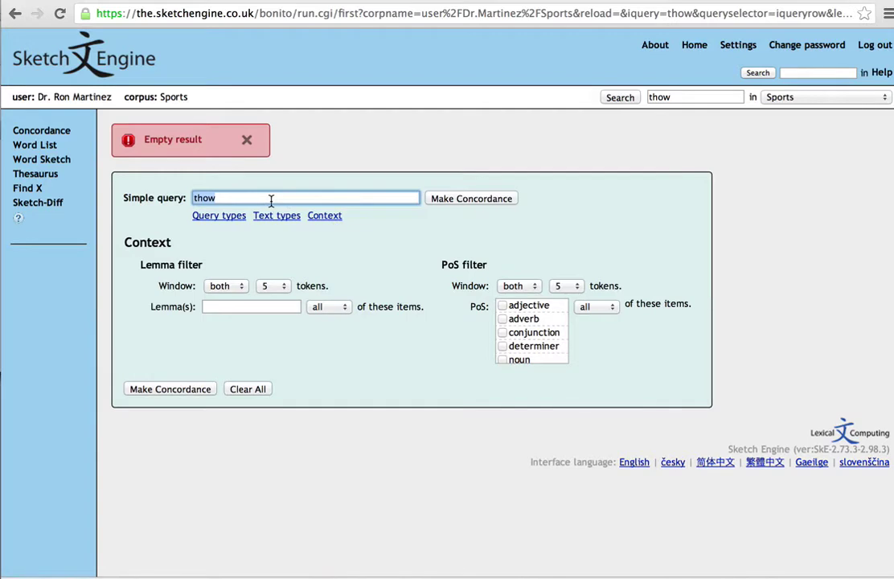
left_click(247, 140)
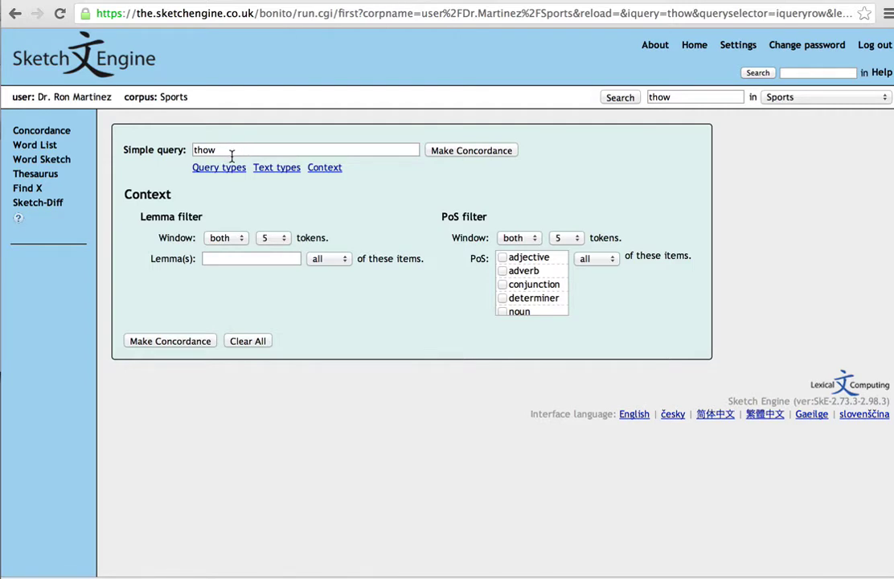
scroll(509, 300, "down", 2)
scroll(510, 300, "down", 3)
left_click(503, 294)
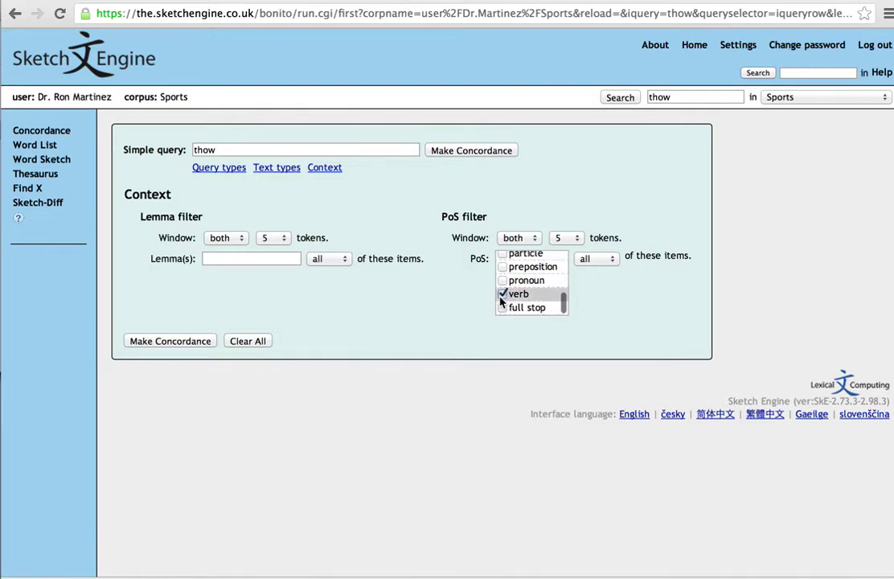
left_click(465, 152)
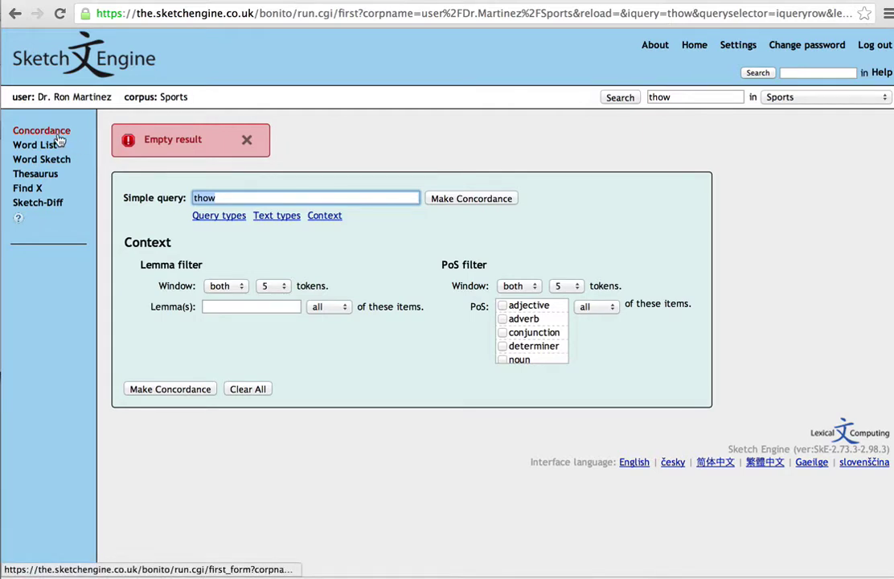
left_click(73, 76)
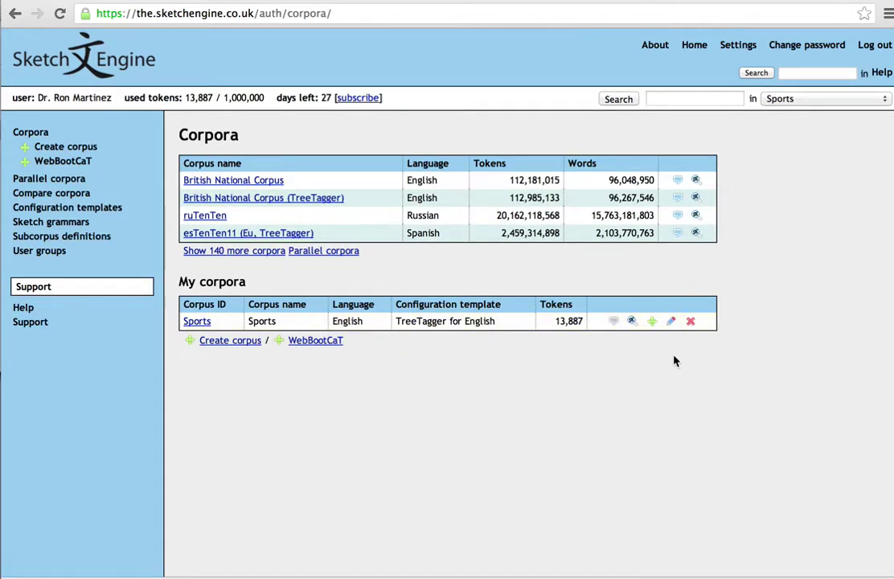
left_click(202, 327)
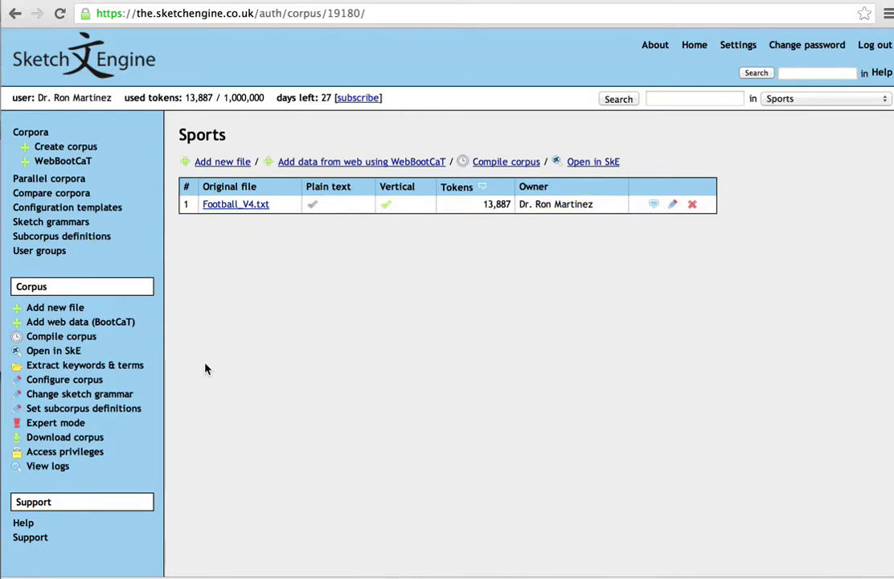
Step: Switch Football_V4.txt to vertical-file processing and review its word, tag and lempos preview
left_click(250, 207)
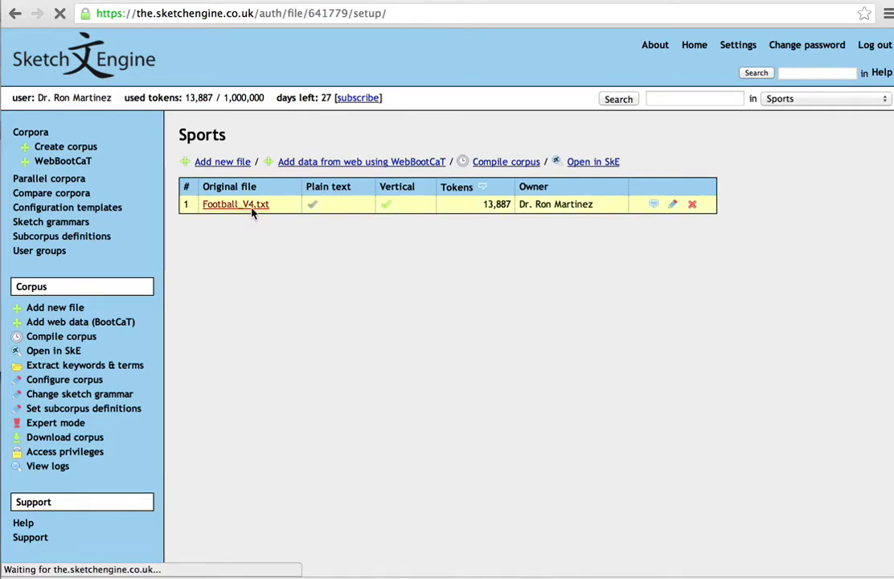
scroll(438, 413, "down", 5)
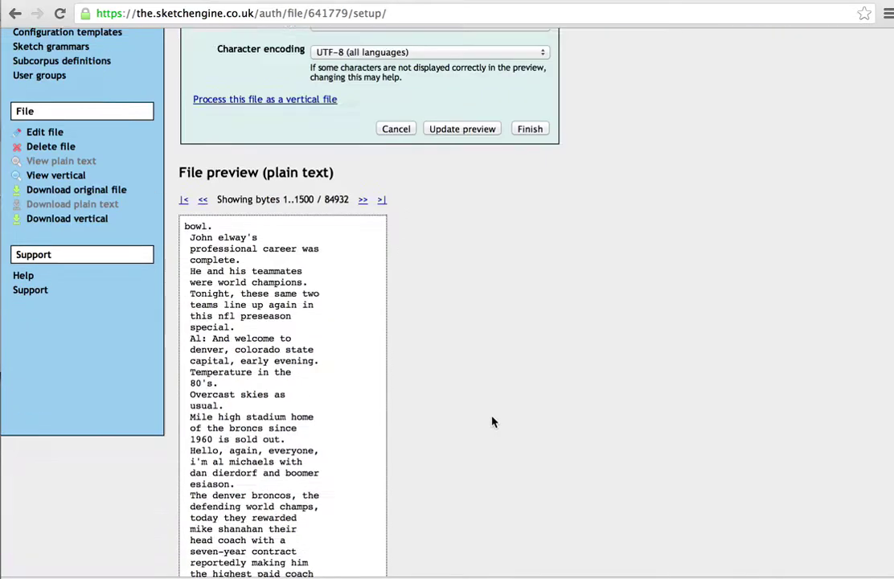
scroll(492, 421, "up", 5)
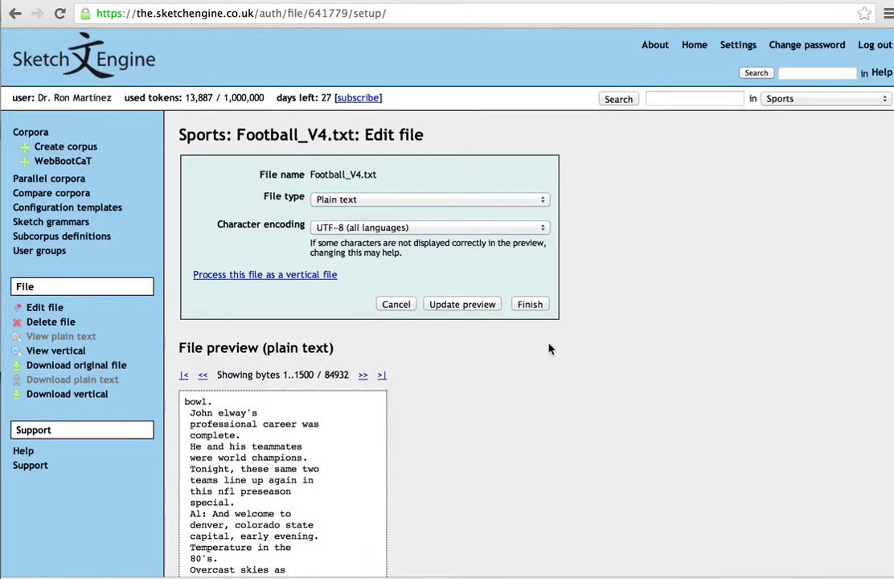
left_click(259, 278)
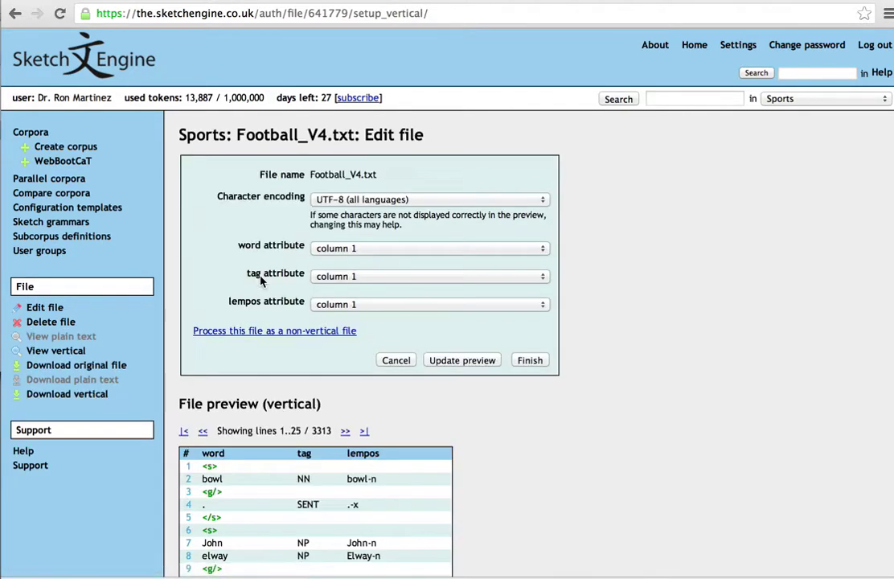
scroll(678, 441, "down", 5)
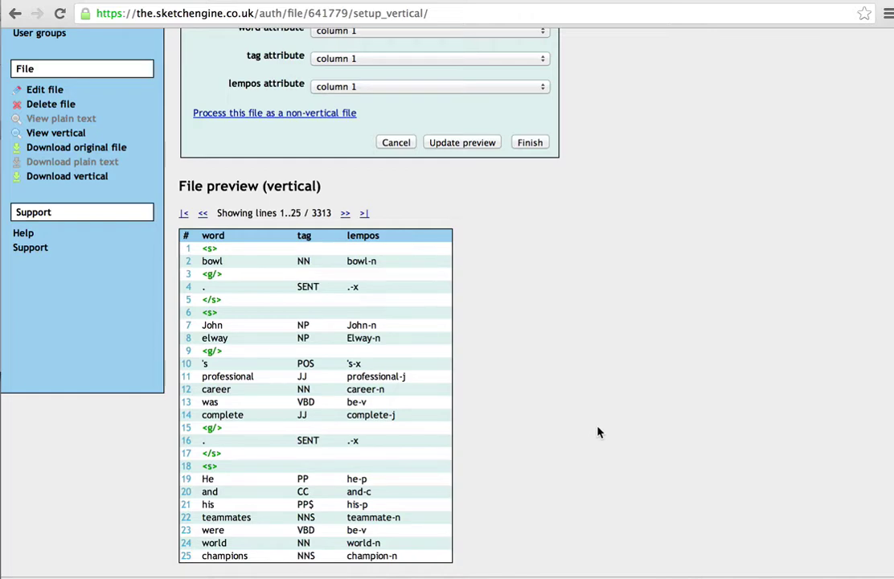
scroll(597, 432, "up", 5)
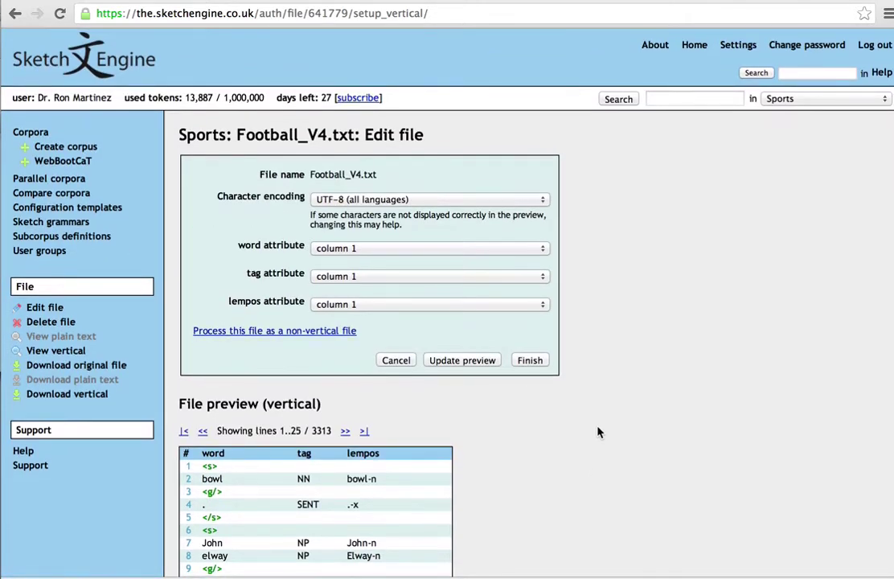
scroll(573, 418, "down", 5)
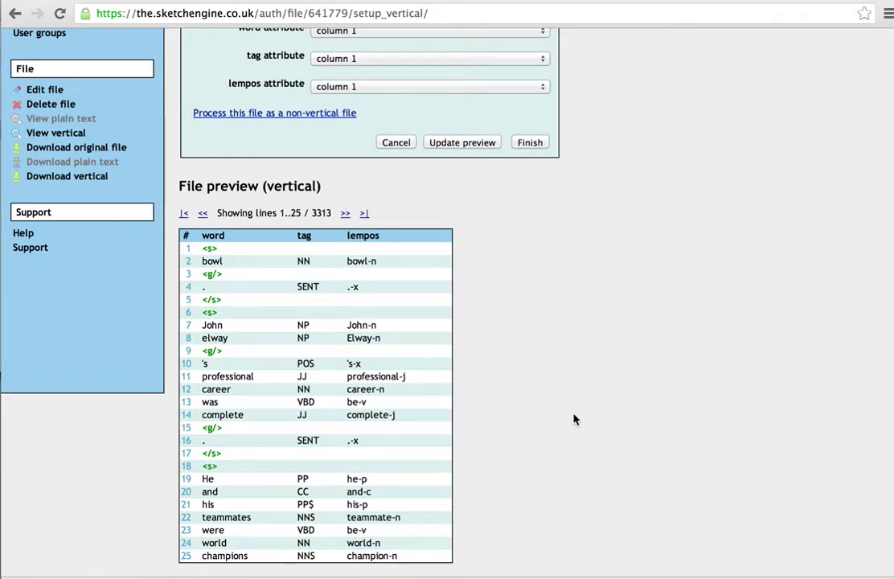
scroll(574, 418, "up", 5)
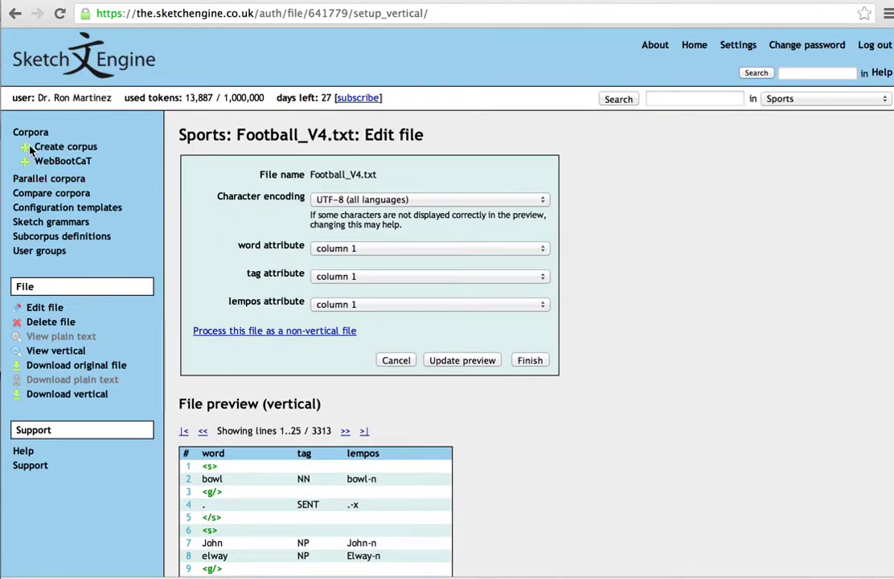
Step: Quick-search the Sports corpus for 'throw', getting a 51-hit concordance
left_click(677, 95)
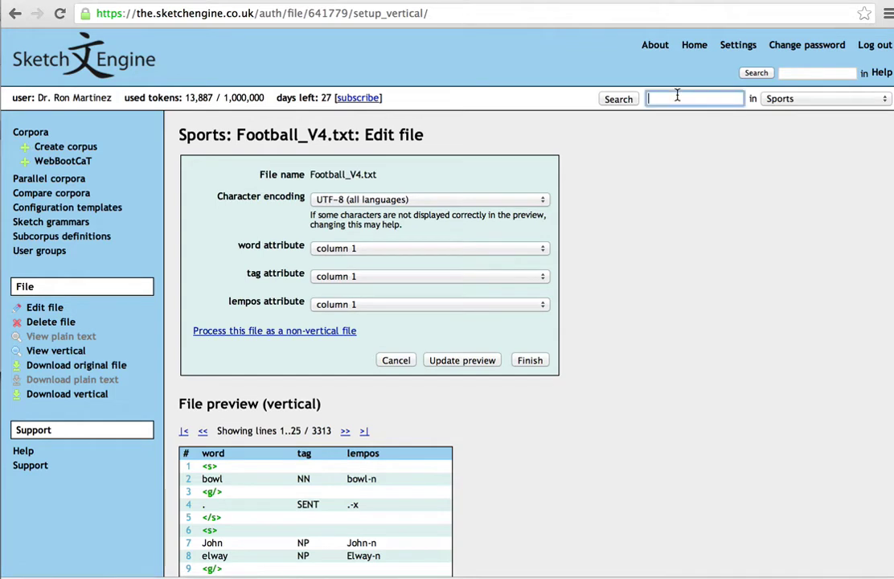
type("throw")
key("Return")
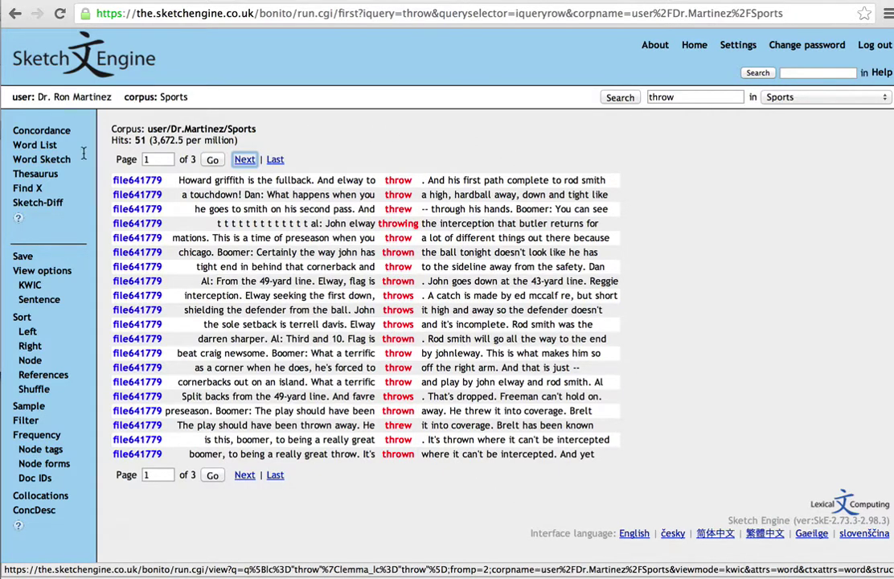
left_click(36, 132)
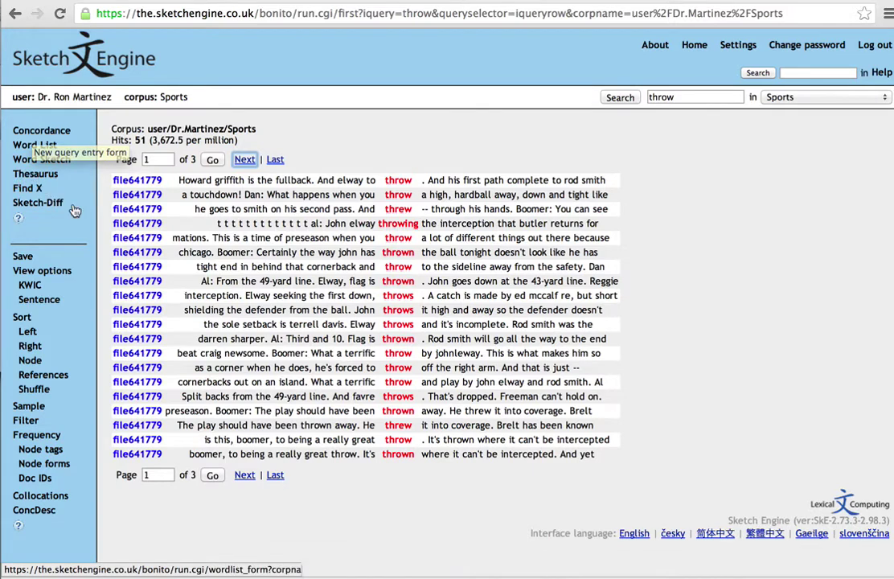
Step: Generate a word sketch for the lemma 'throw' with part of speech verb
left_click(44, 161)
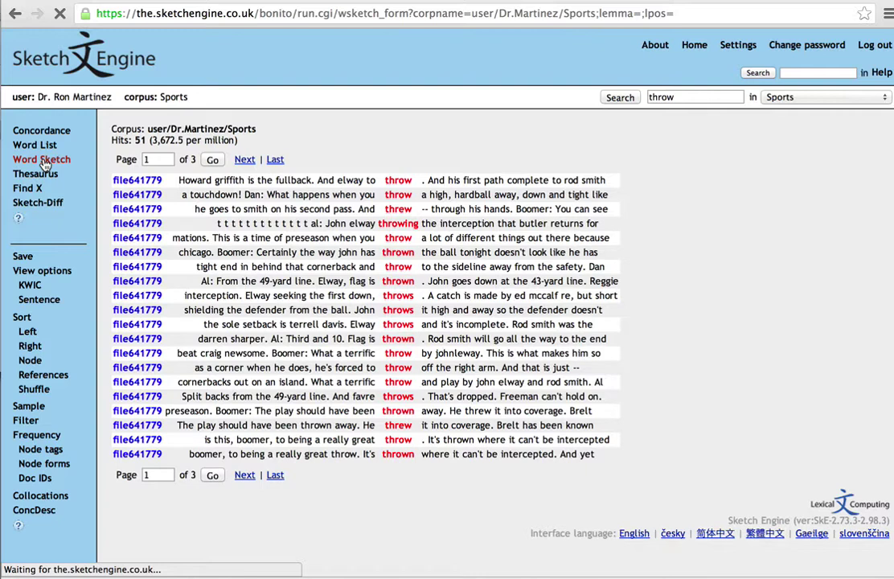
left_click(293, 171)
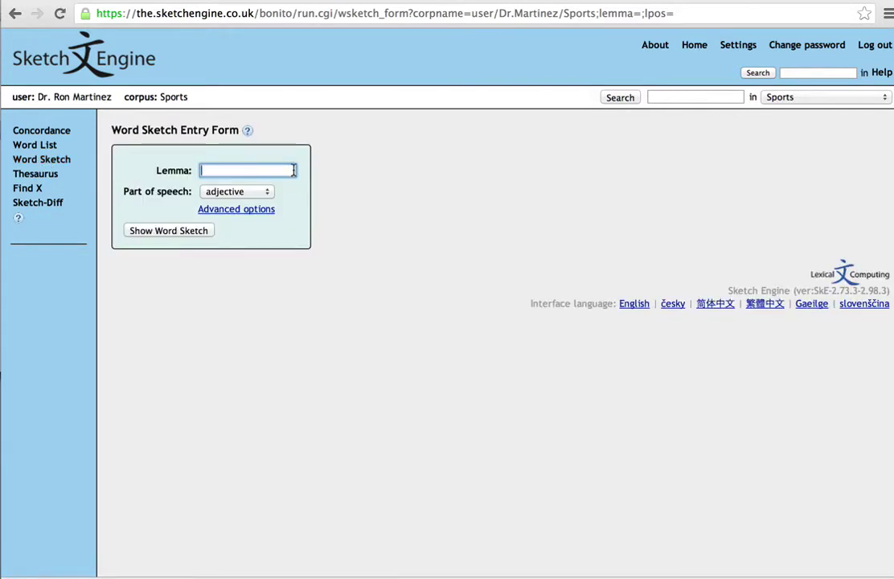
type("throw")
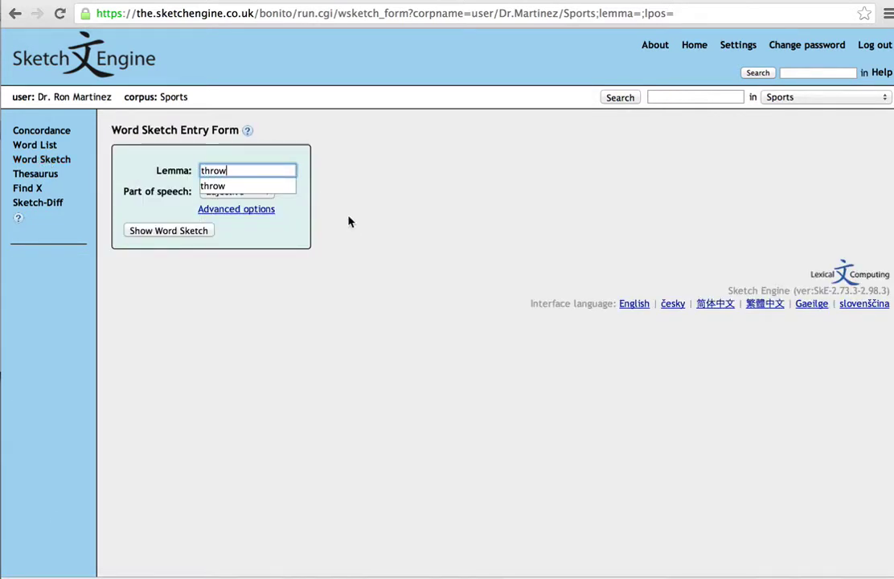
left_click(350, 221)
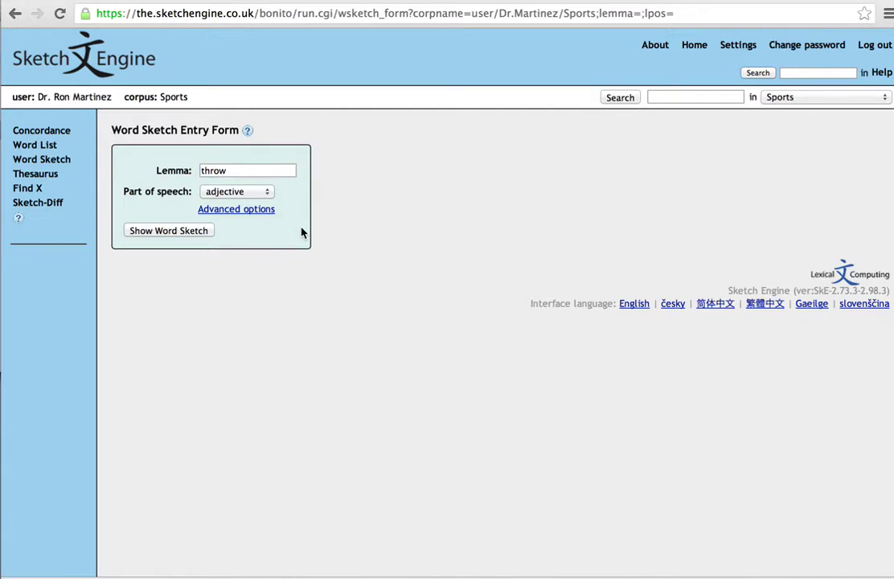
left_click(269, 195)
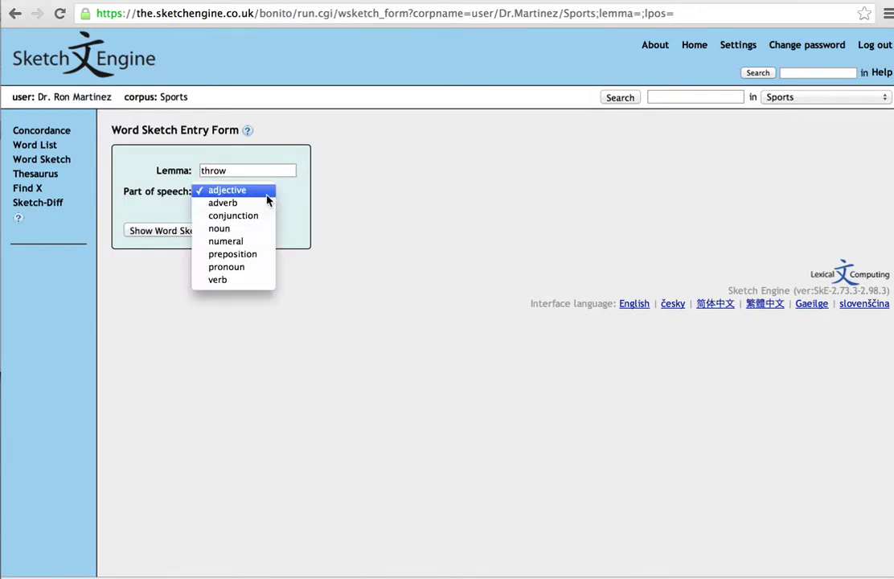
left_click(234, 282)
left_click(174, 238)
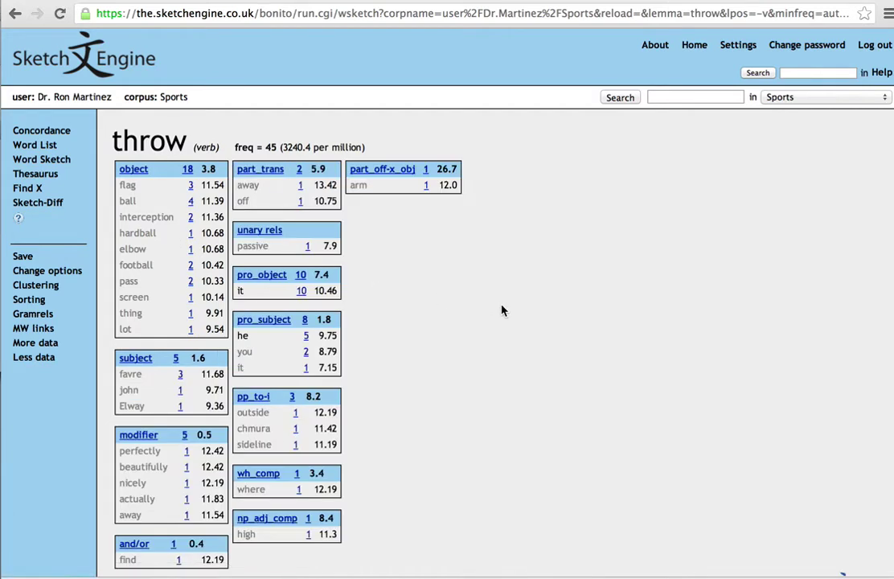
Step: Look over the throw verb sketch, then go to the Concordance search form
scroll(502, 311, "down", 2)
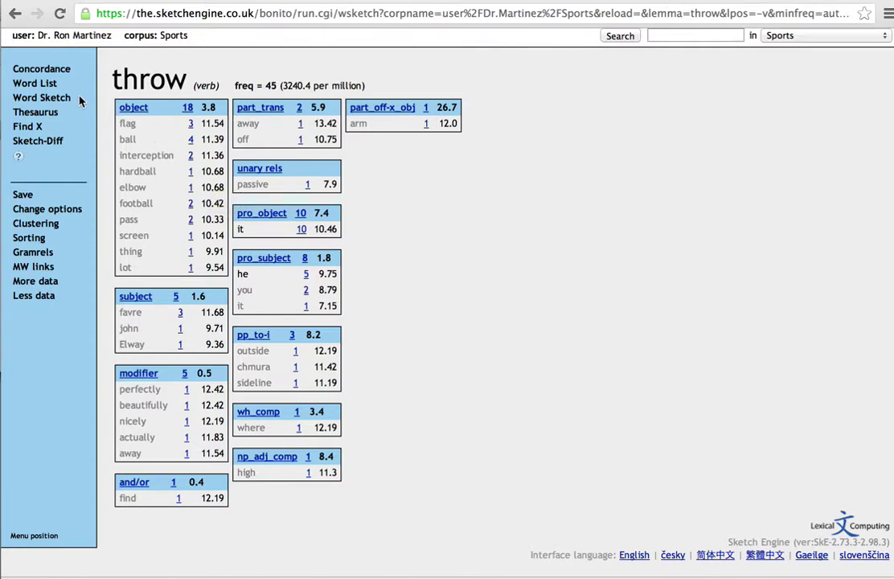
left_click(53, 70)
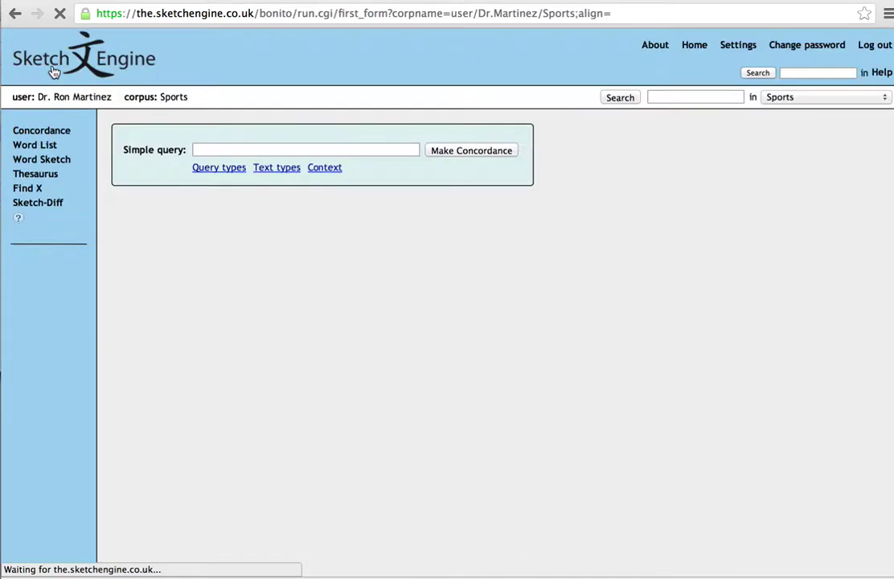
Step: Run a simple-query concordance for 'throw', fixing a typo, to get 51 hits
left_click(243, 148)
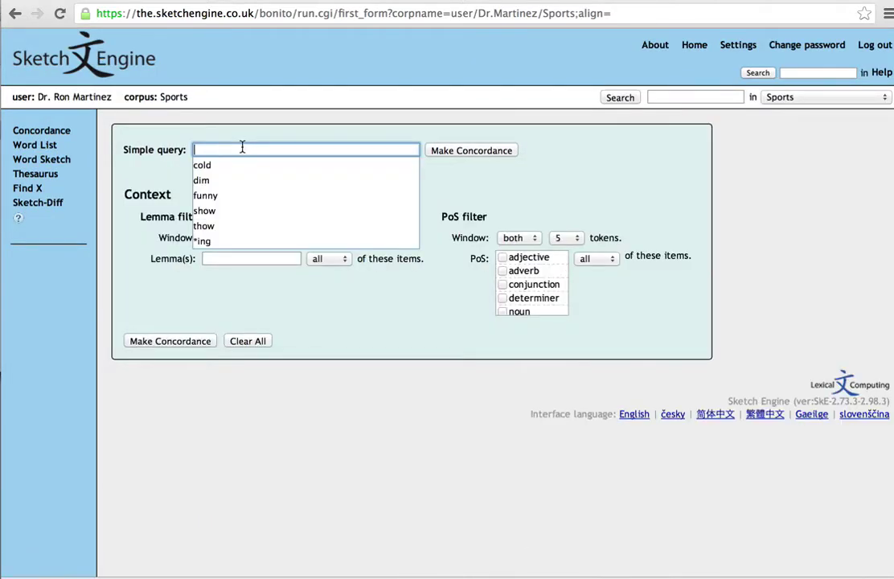
type("thrw=")
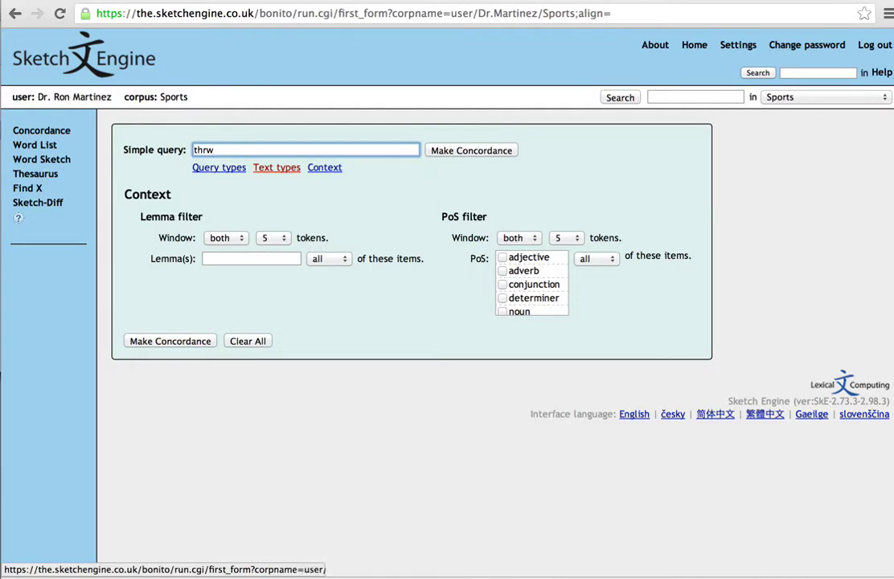
key("BackSpace")
key("BackSpace")
key("BackSpace")
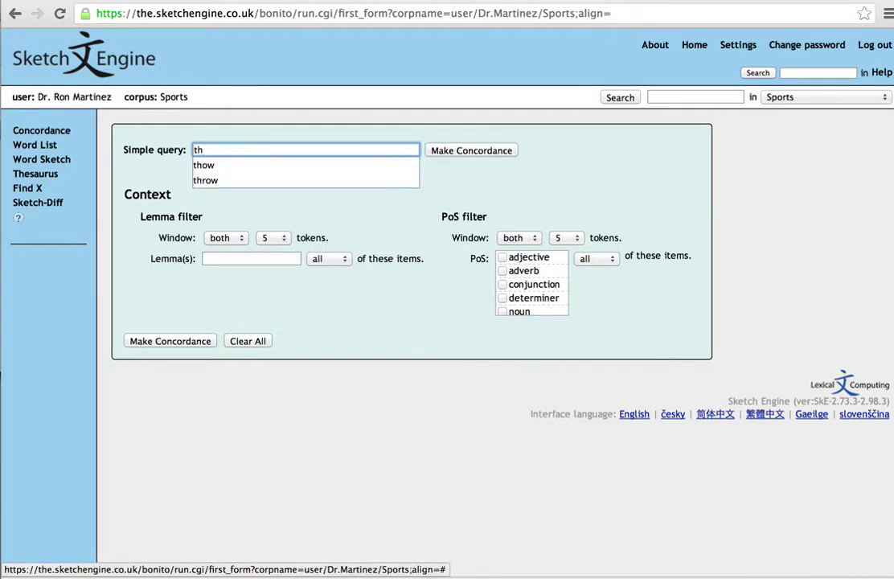
type("row")
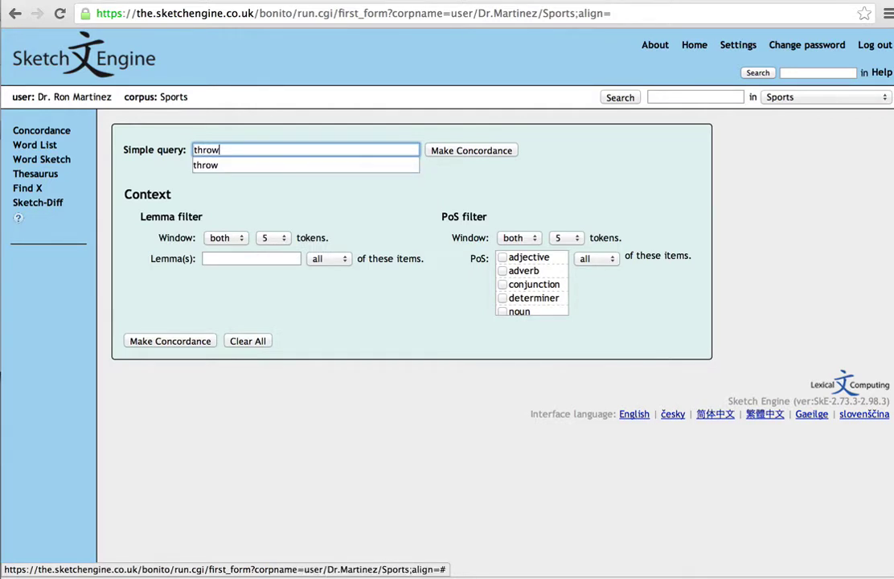
left_click(464, 152)
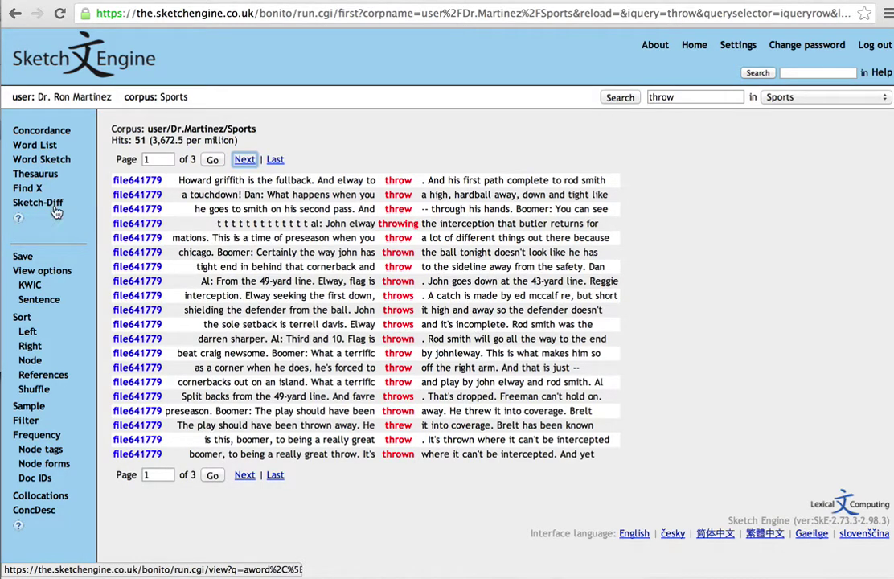
Step: Regenerate the word sketch for lemma 'throw' as a verb, frequency 45
left_click(40, 162)
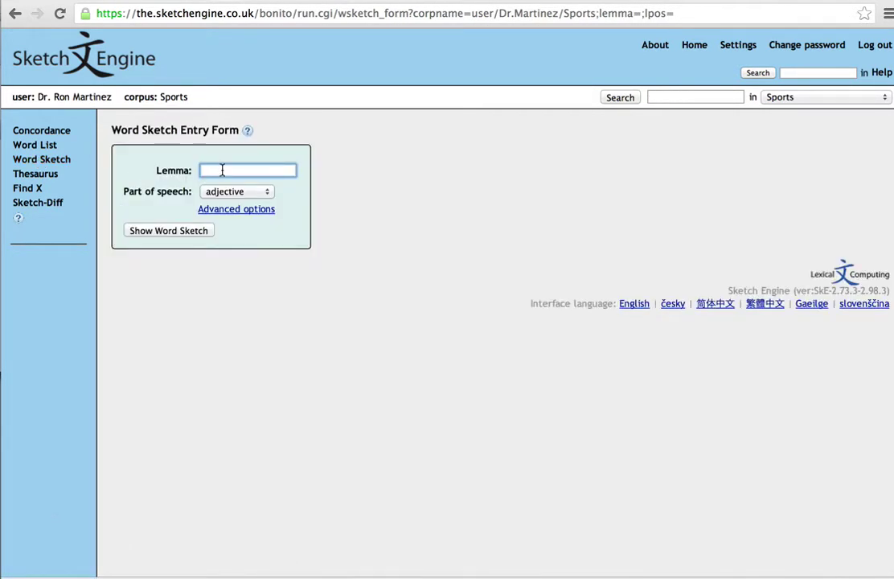
left_click(221, 171)
type("throw")
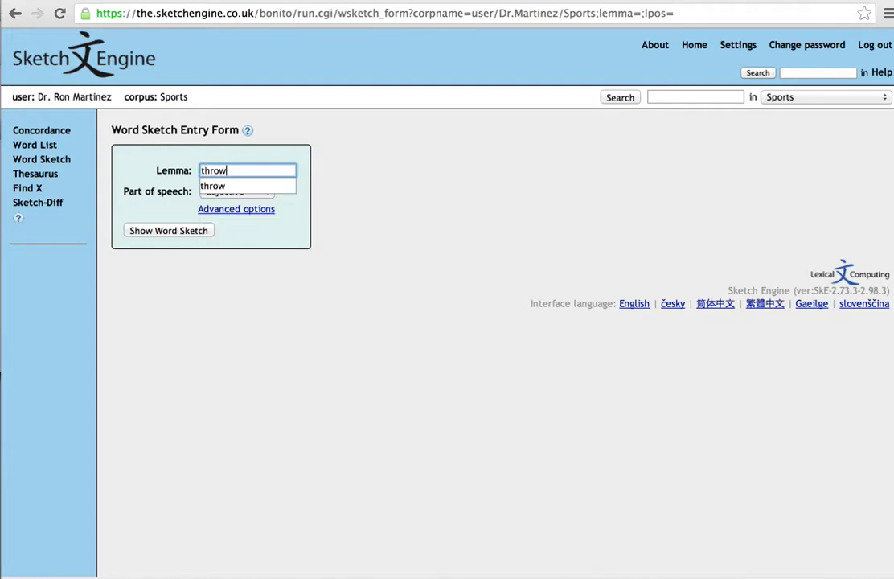
left_click(186, 232)
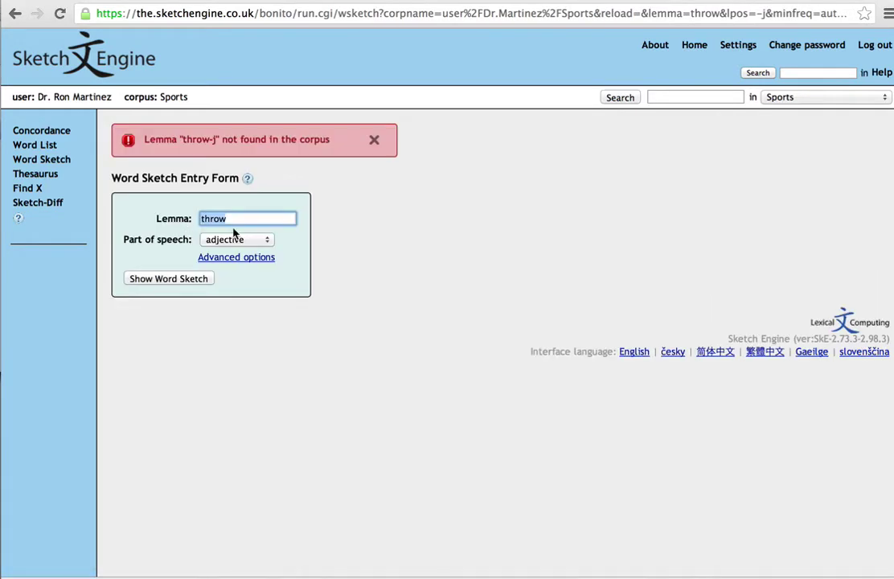
left_click(262, 240)
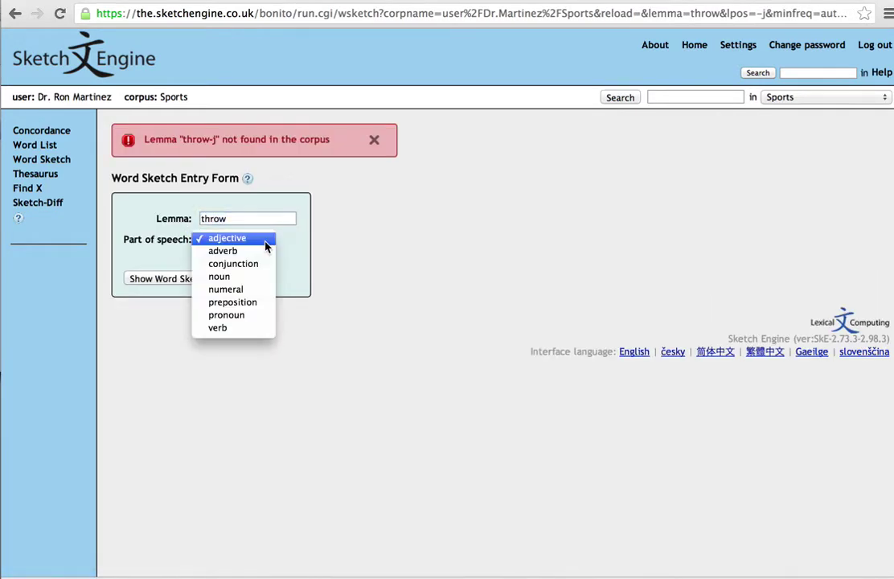
left_click(228, 327)
left_click(155, 279)
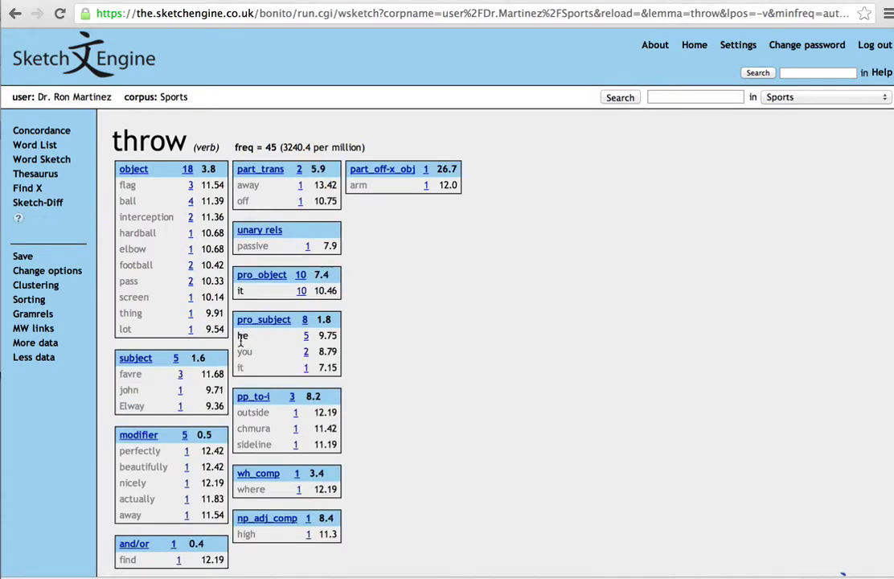
left_click(23, 258)
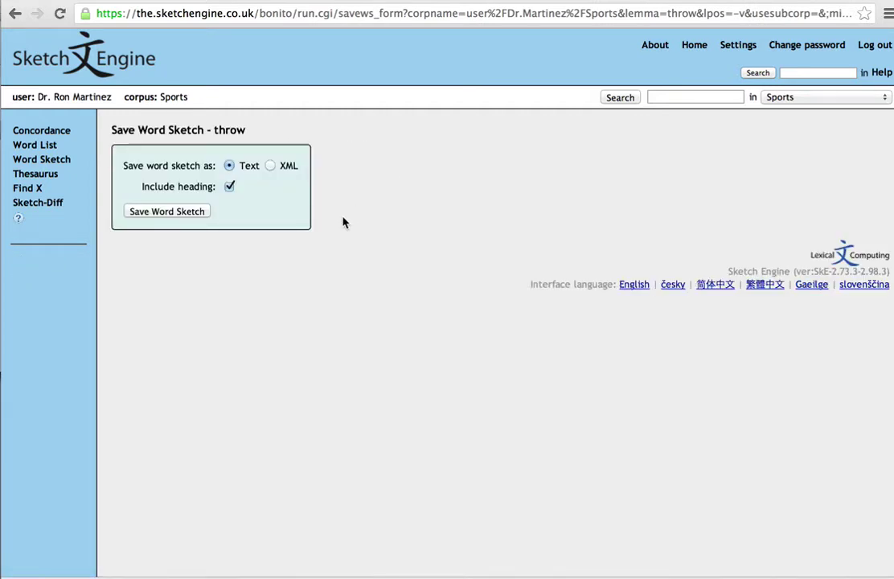
Step: Download the throw word sketch as text file ws-throw-v (1).txt and open it
left_click(179, 213)
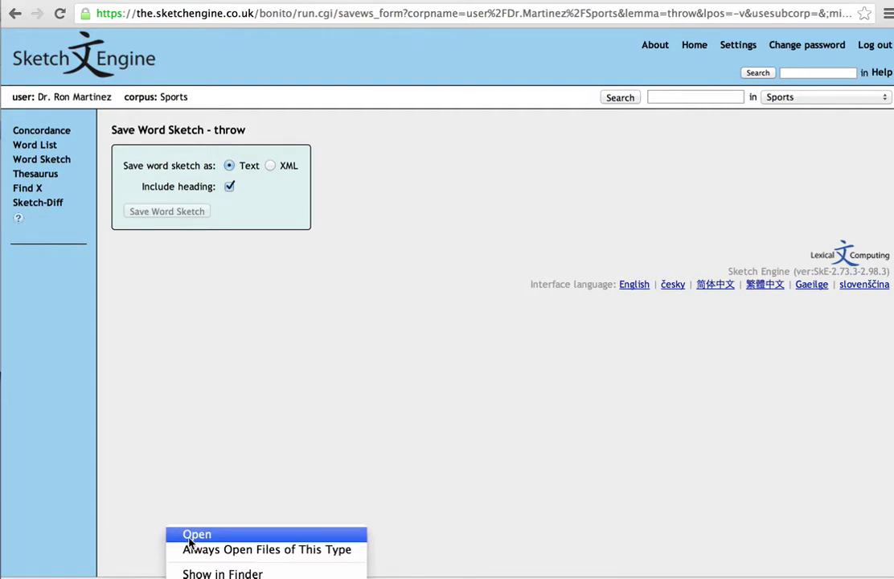
left_click(194, 535)
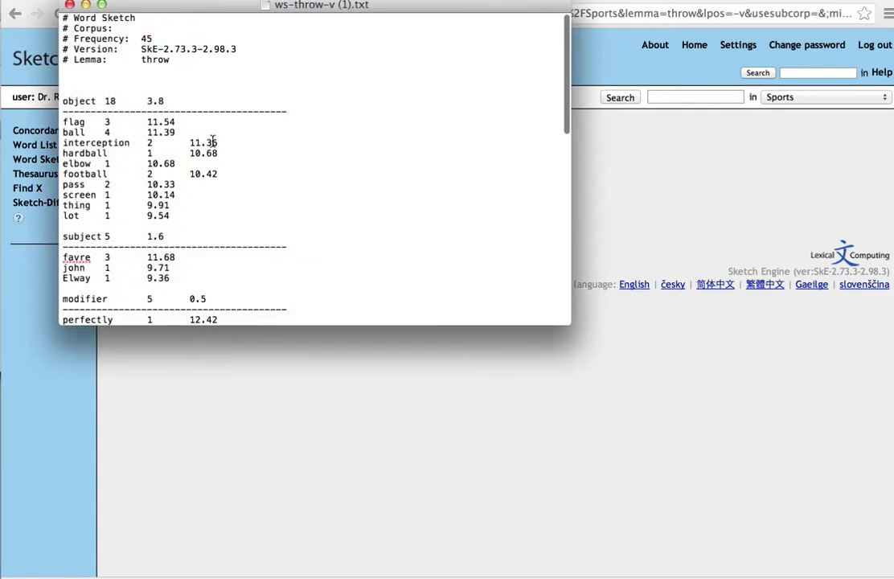
Step: Scroll through the word sketch in ws-throw-v (1).txt, then close the TextEdit window
scroll(266, 169, "down", 10)
scroll(265, 169, "up", 10)
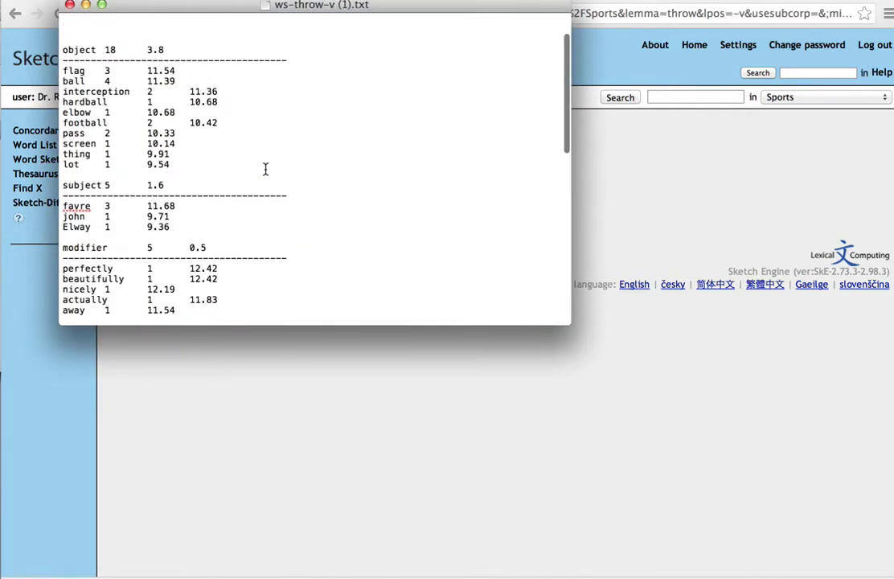
left_click(70, 6)
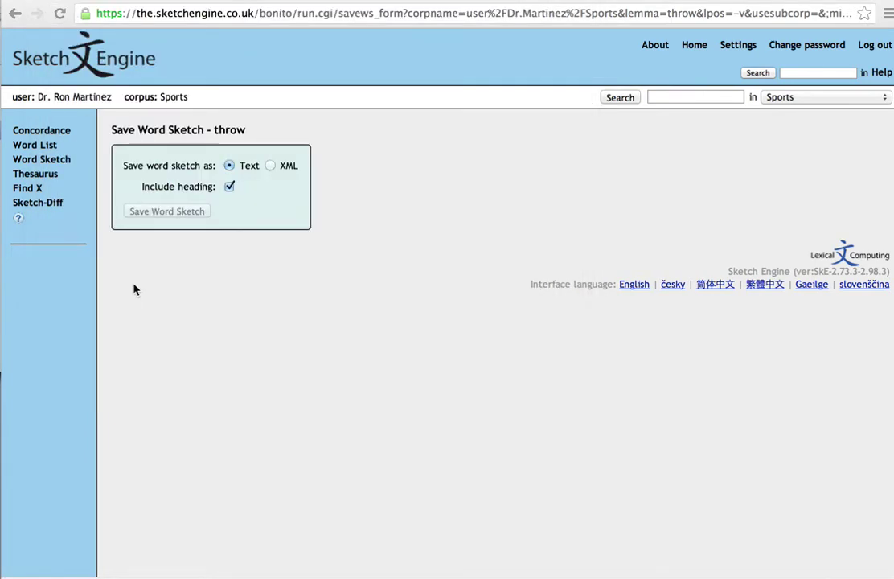
Step: Run a new Concordance search for 'throw' in the Sports corpus
left_click(57, 133)
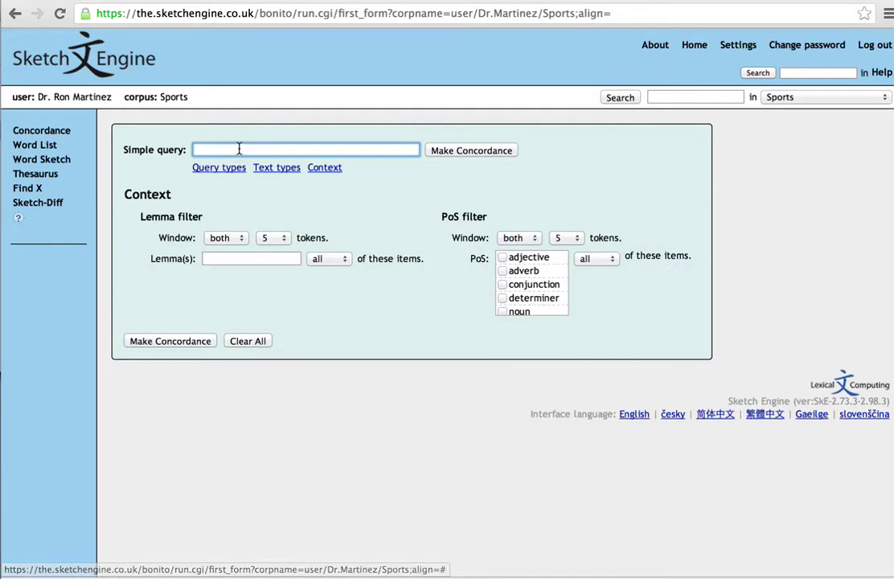
type("throw")
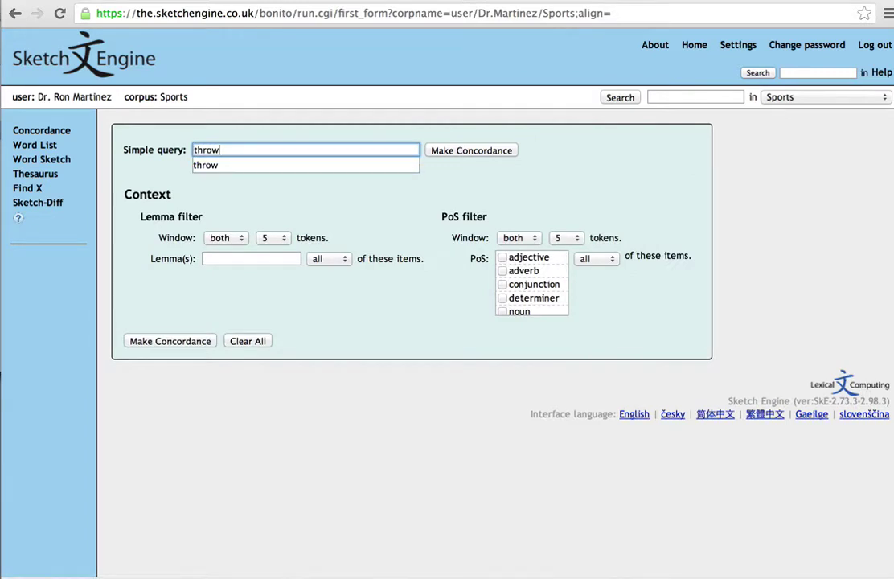
left_click(458, 152)
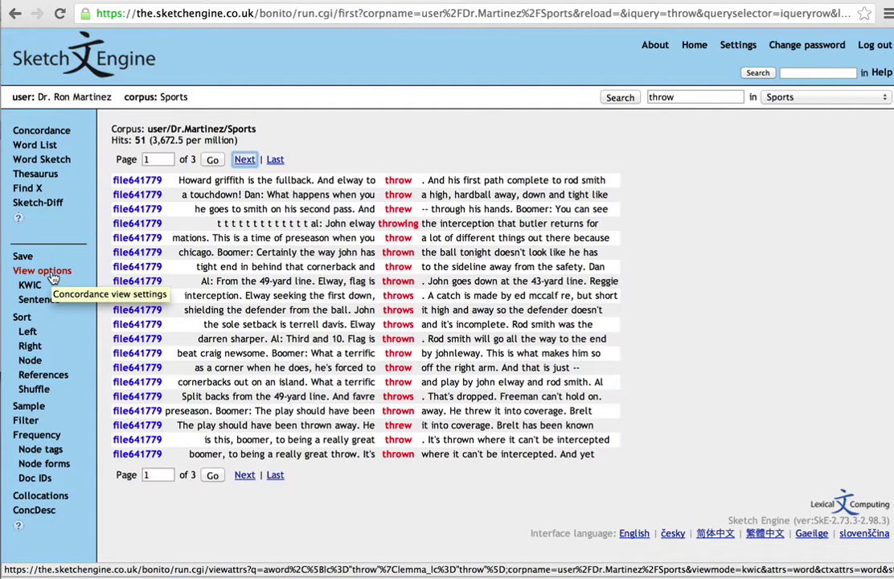
Step: Enable the tag attribute in View options so each throw hit shows its part of speech
left_click(51, 274)
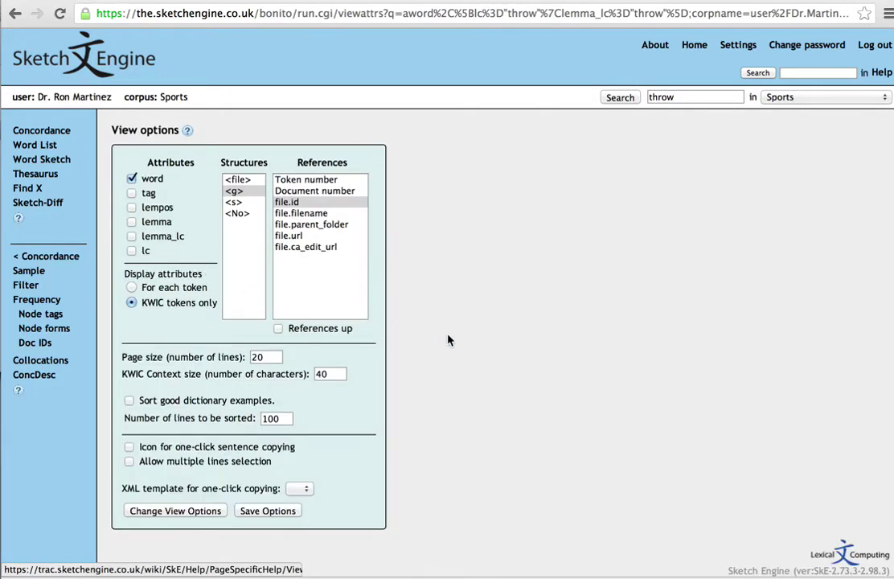
left_click(132, 194)
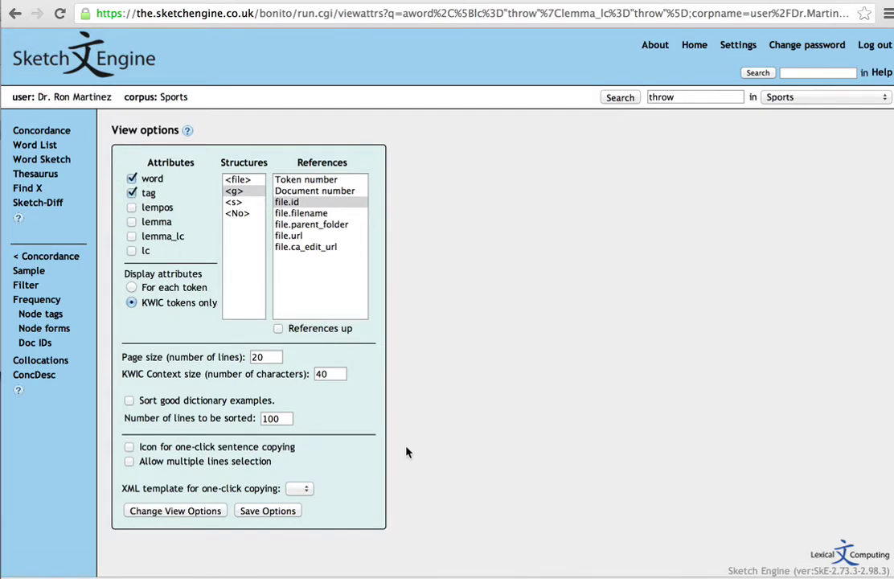
scroll(406, 453, "down", 1)
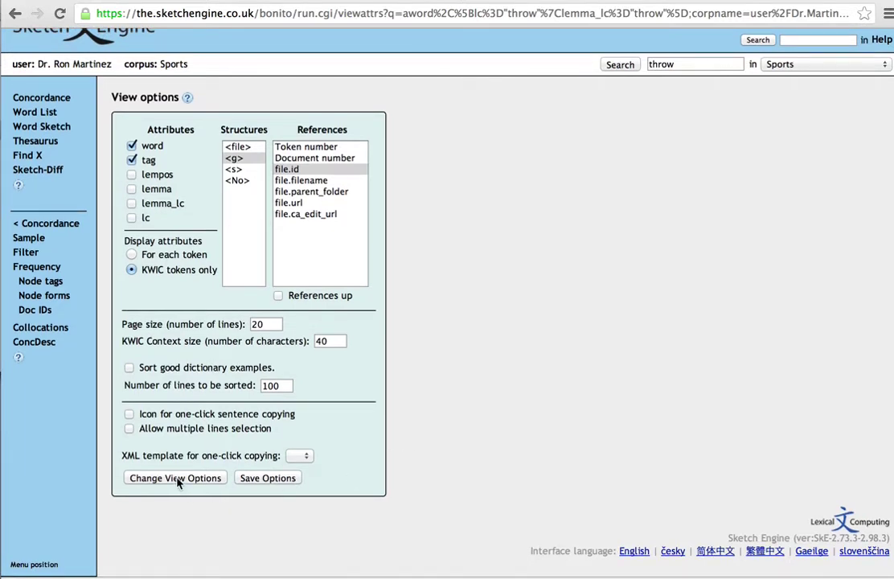
left_click(180, 478)
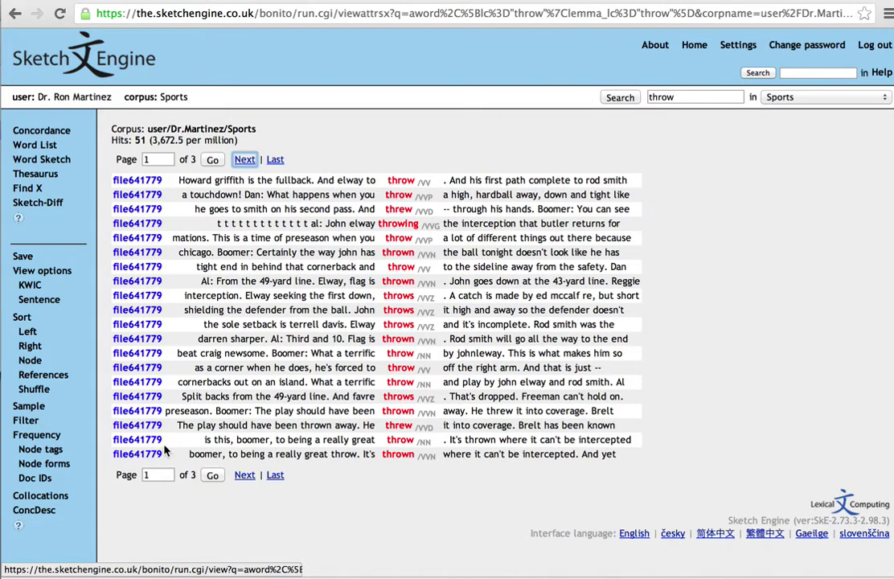
Step: Save the 51 tagged throw hits as conc.txt, review the file in TextEdit, and close it
left_click(22, 257)
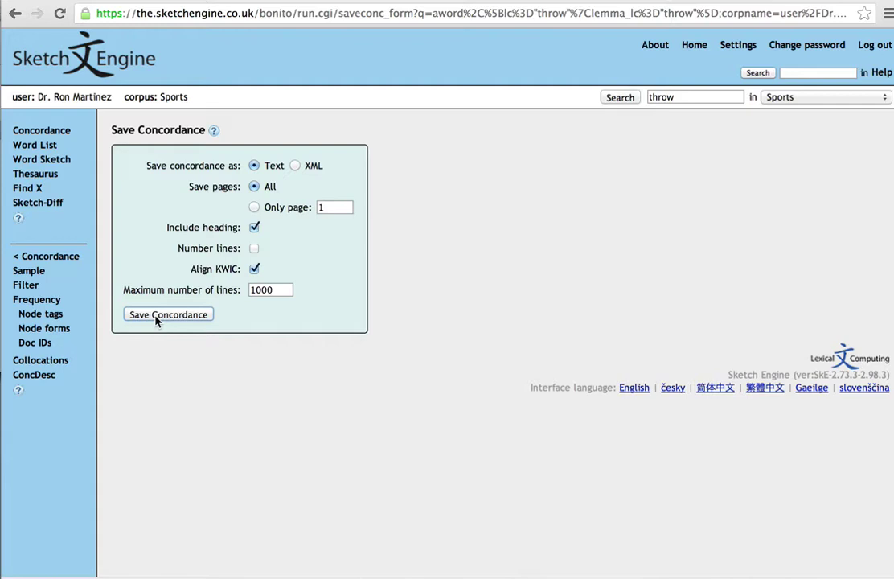
left_click(157, 317)
left_click(201, 575)
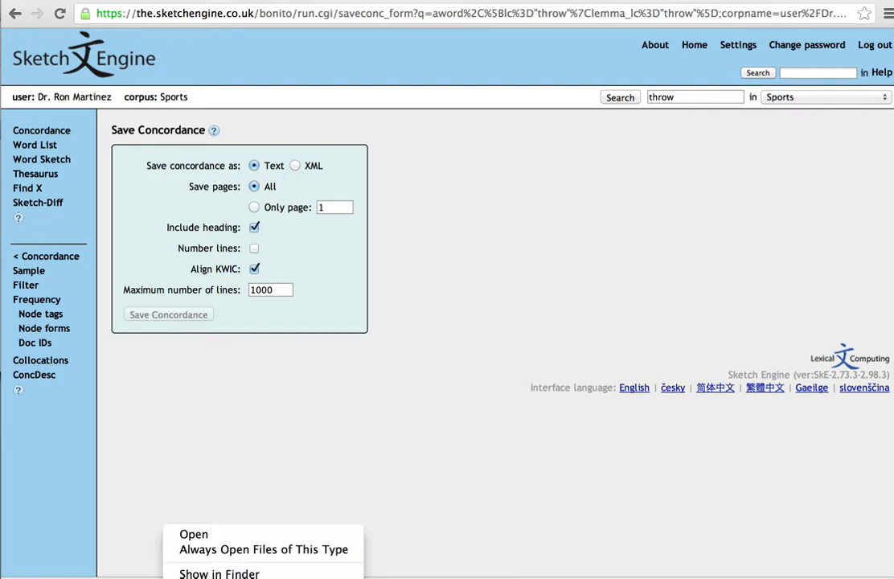
left_click(197, 535)
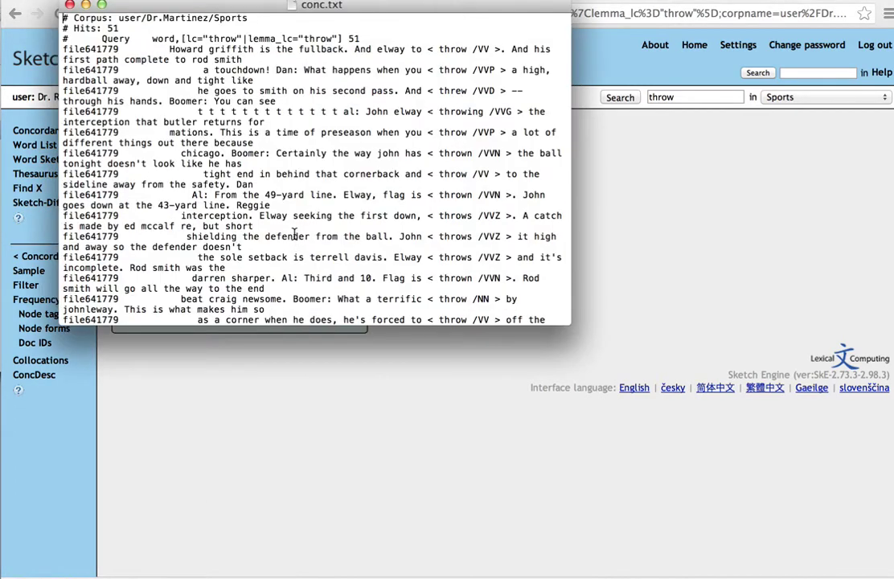
scroll(404, 210, "down", 15)
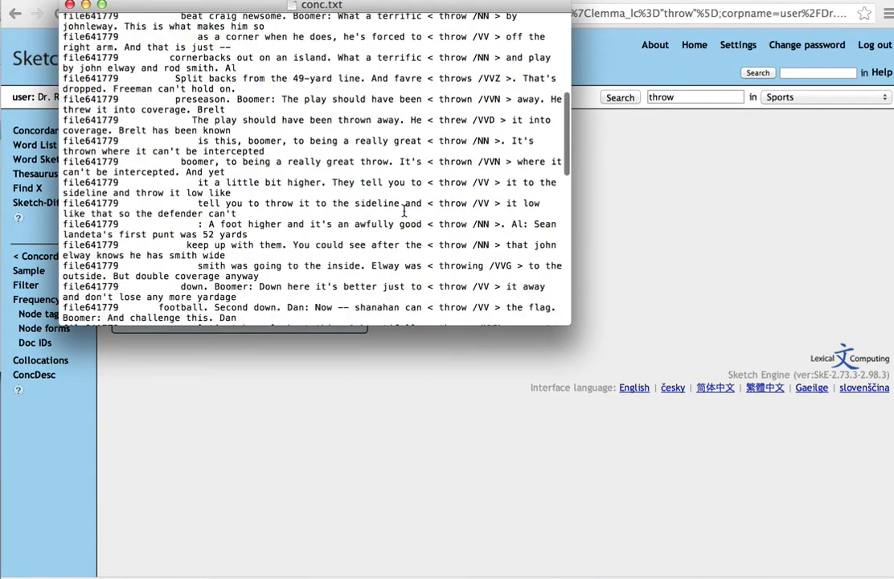
scroll(404, 209, "up", 15)
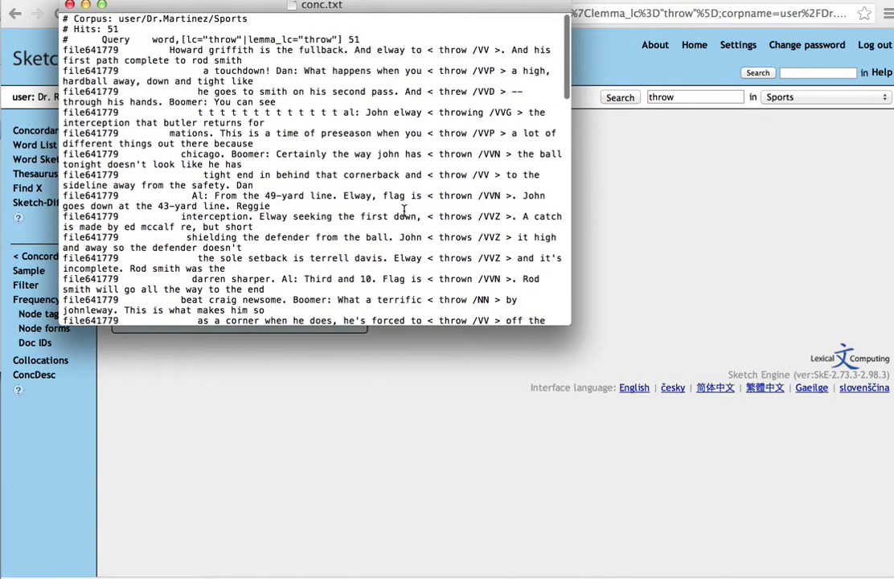
left_click(69, 6)
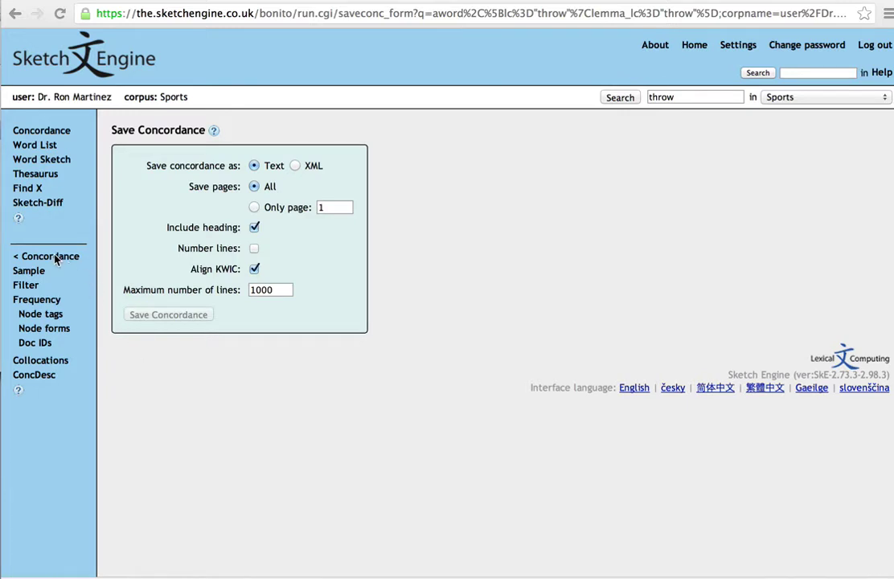
Step: Set the throw concordance to show tags 'For each token', then open the Word List form
left_click(144, 374)
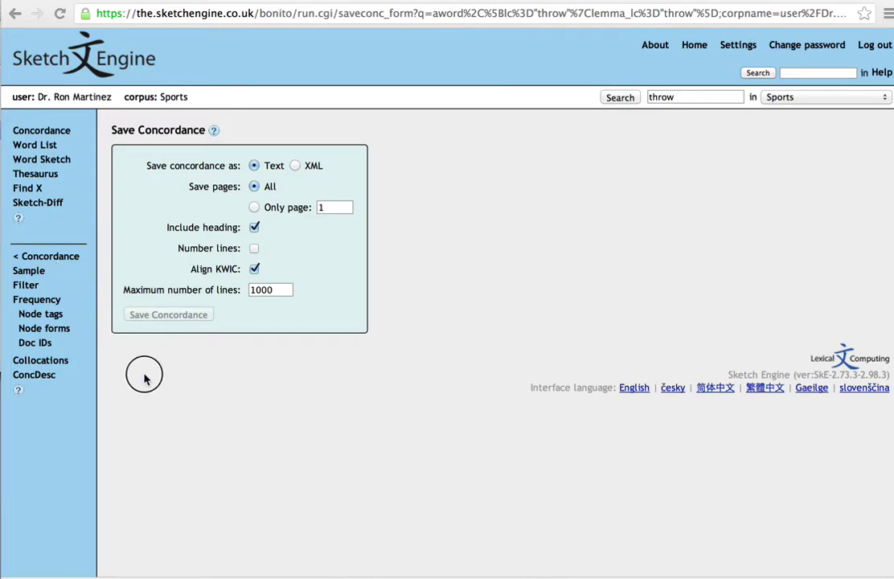
left_click(57, 262)
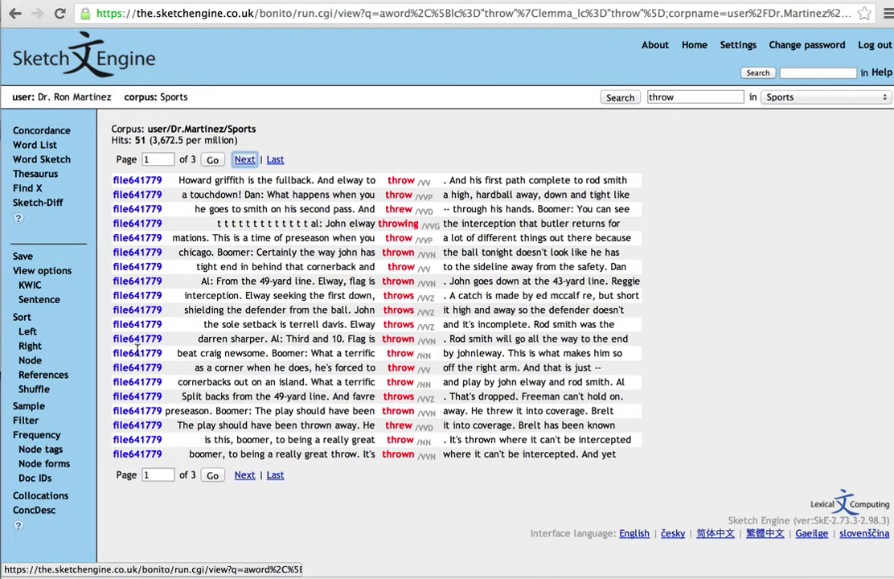
left_click(52, 274)
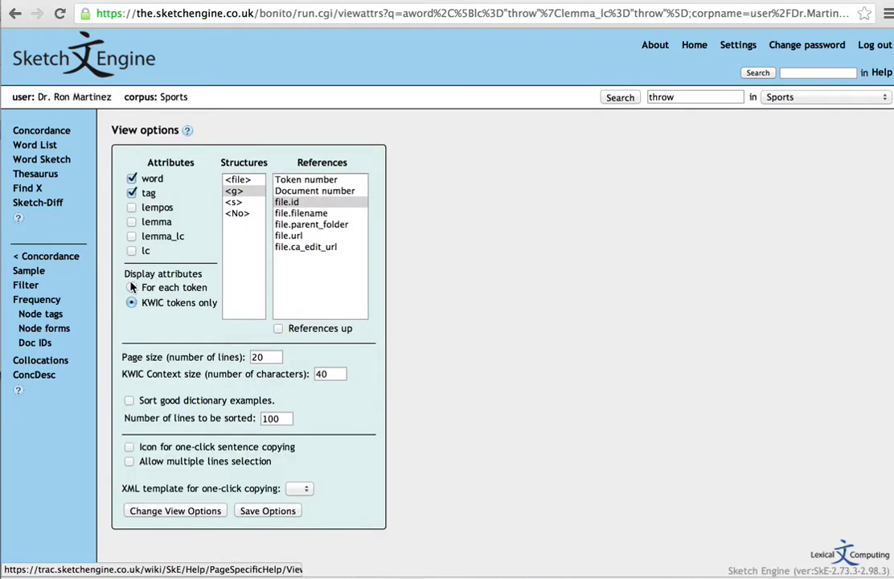
left_click(131, 287)
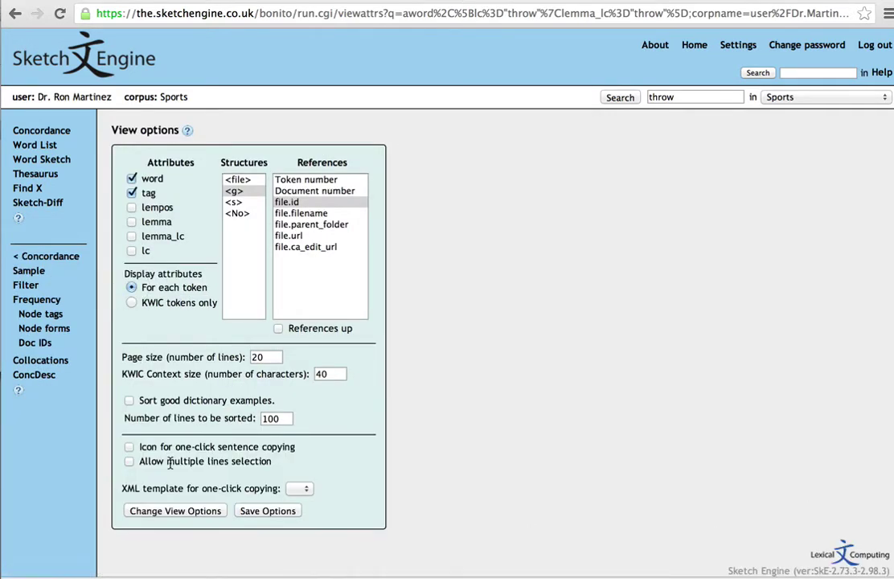
left_click(174, 512)
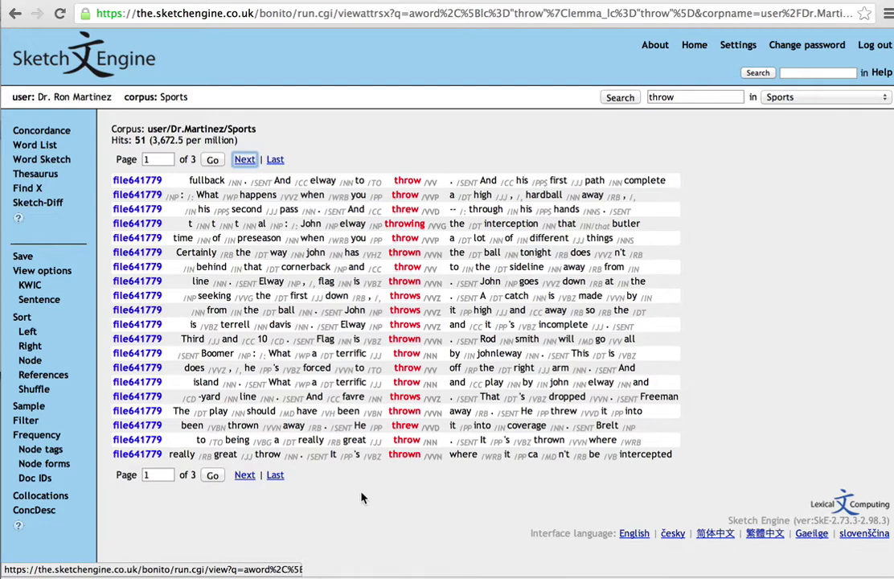
left_click(370, 157)
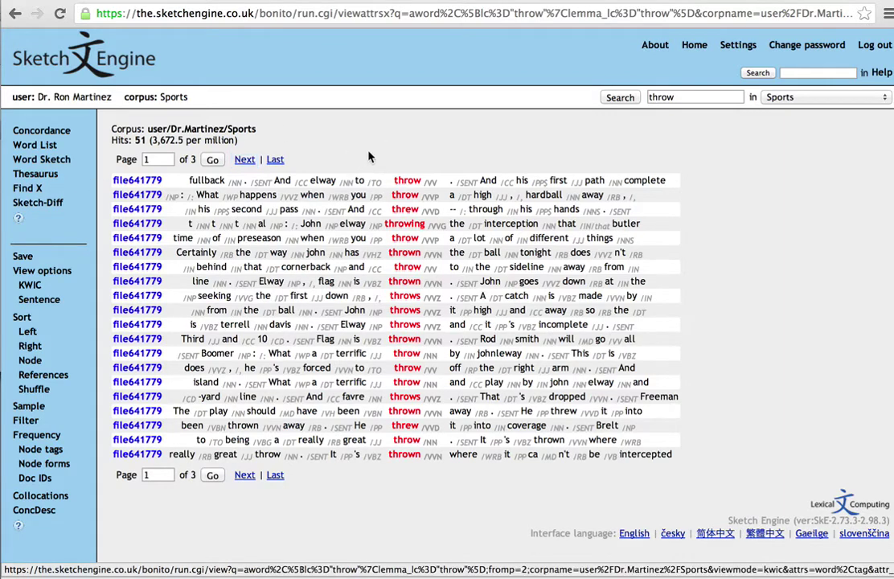
left_click(36, 147)
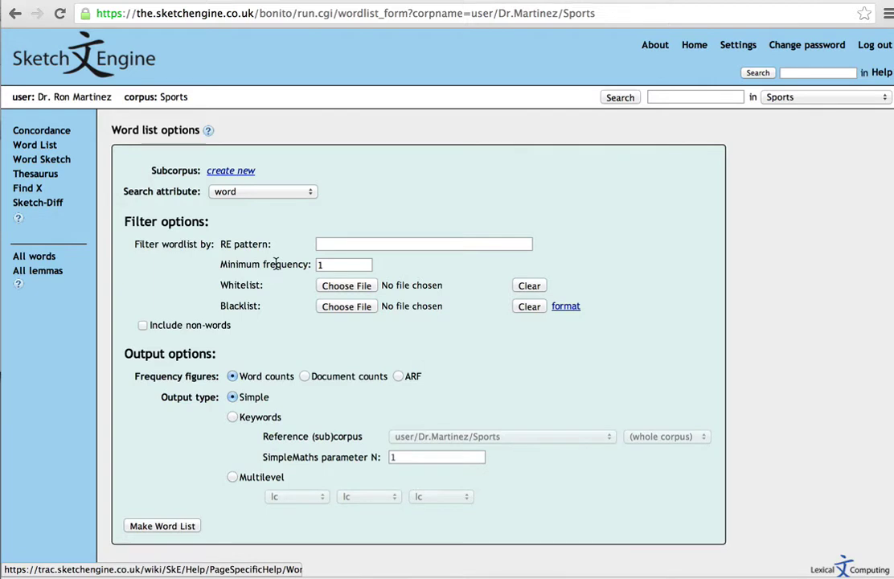
Step: Make a word-form Word List for Sports with attribute 'word', topped by 'the' (702)
scroll(710, 372, "down", 1)
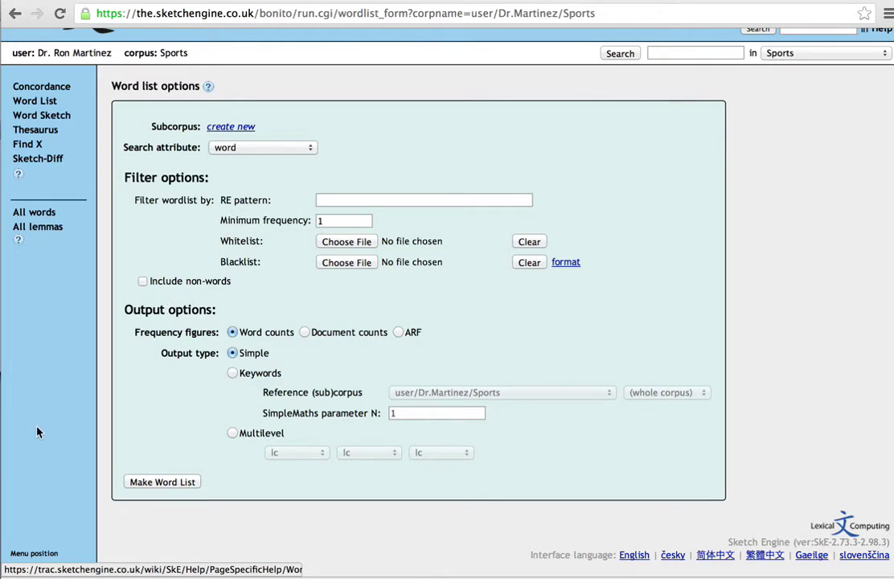
left_click(169, 484)
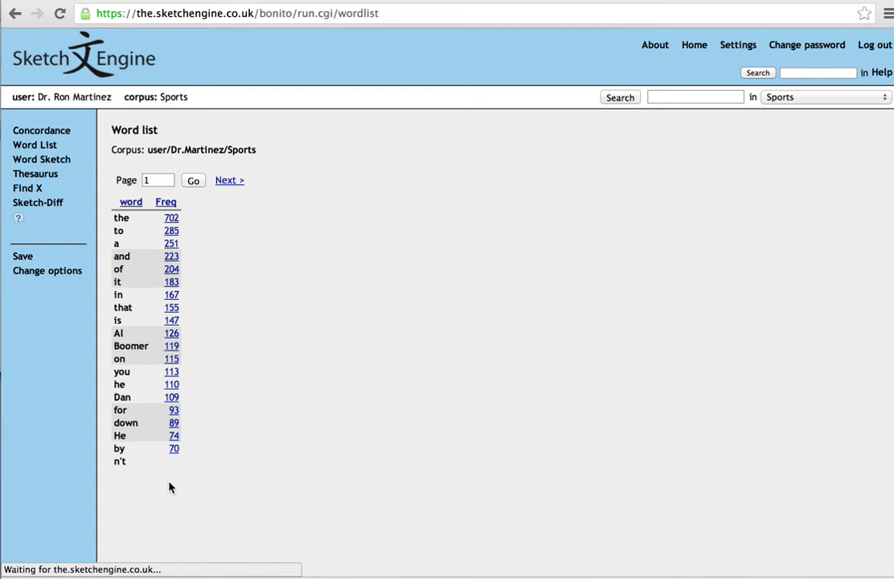
scroll(392, 422, "down", 5)
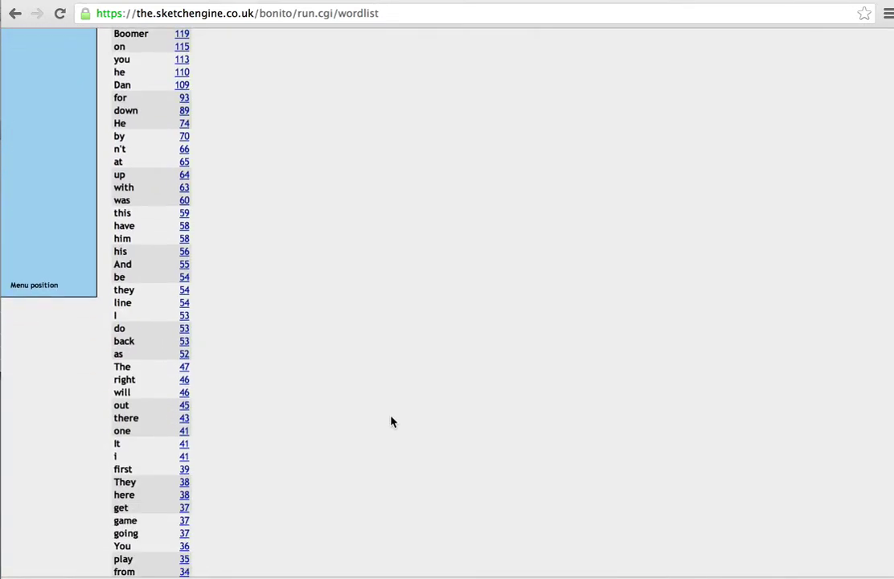
scroll(392, 422, "up", 5)
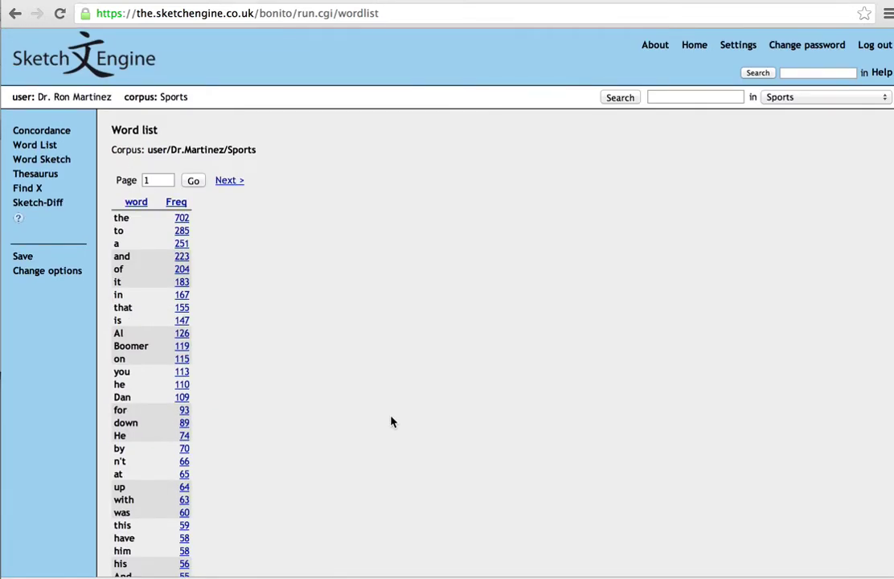
scroll(224, 266, "down", 8)
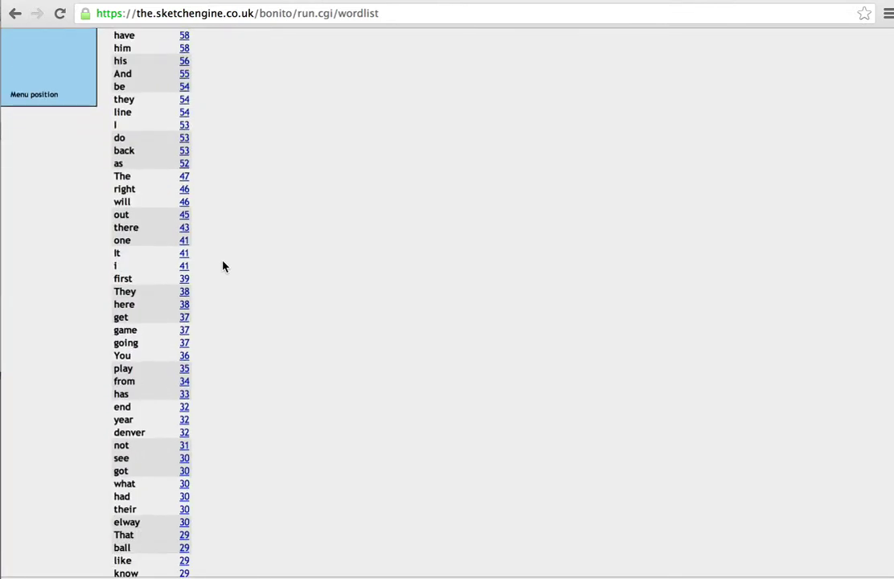
scroll(223, 266, "up", 8)
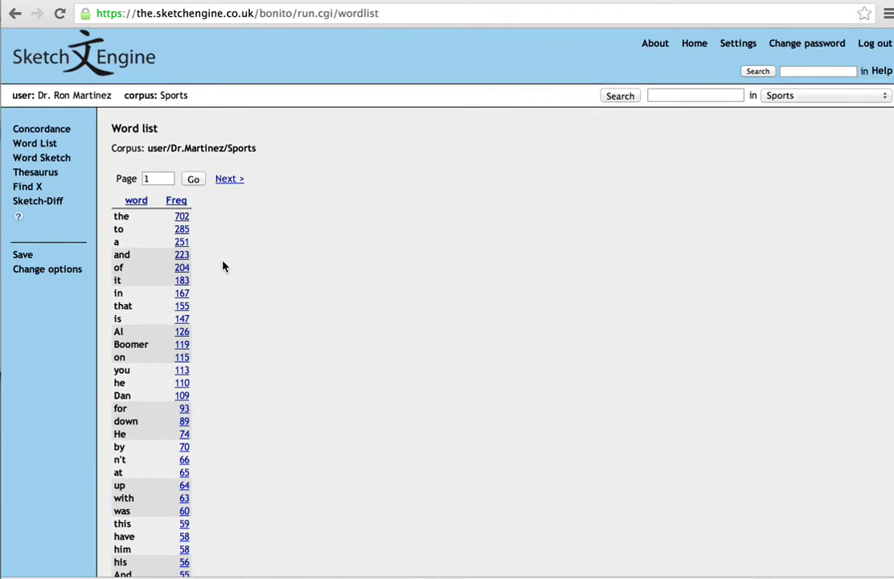
scroll(223, 266, "up", 1)
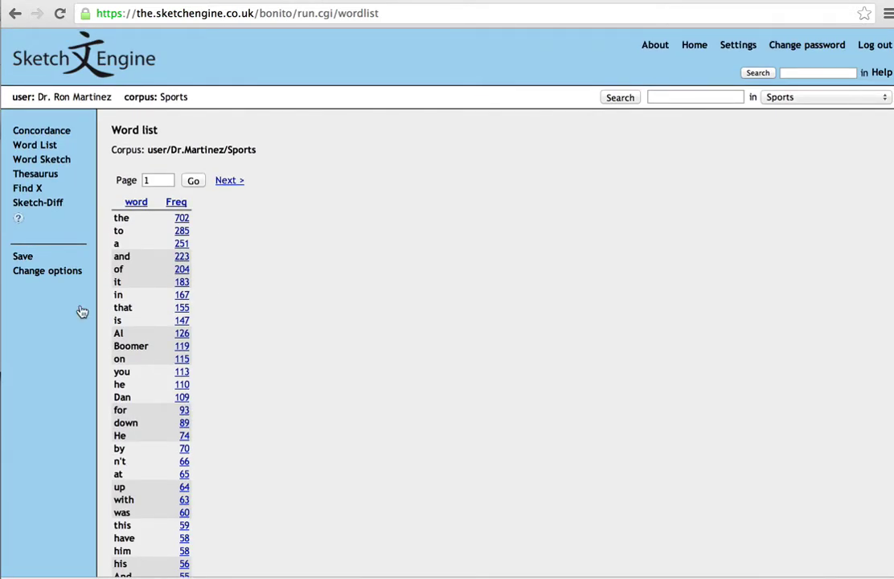
left_click(24, 259)
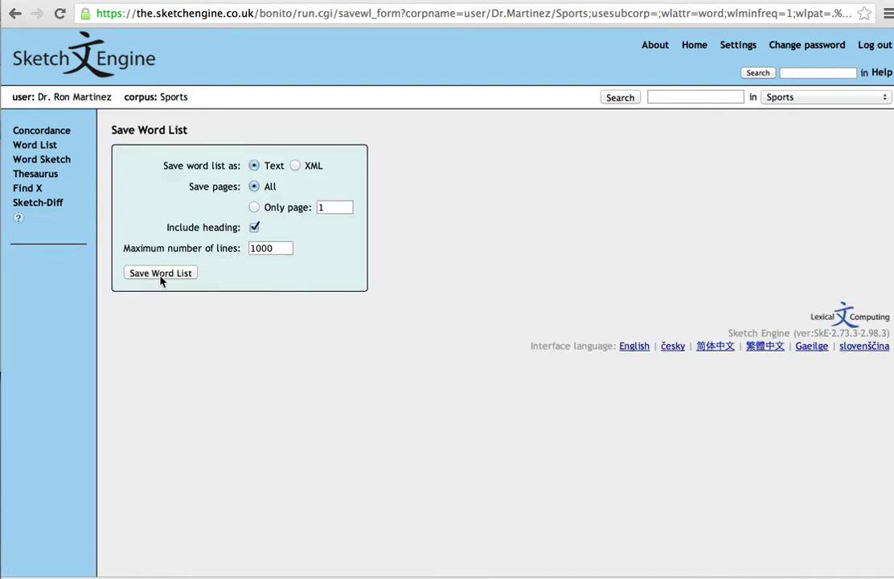
Step: Save the word-form list as wl (2).txt, review it in TextEdit, and close it
left_click(161, 276)
left_click(173, 576)
left_click(196, 535)
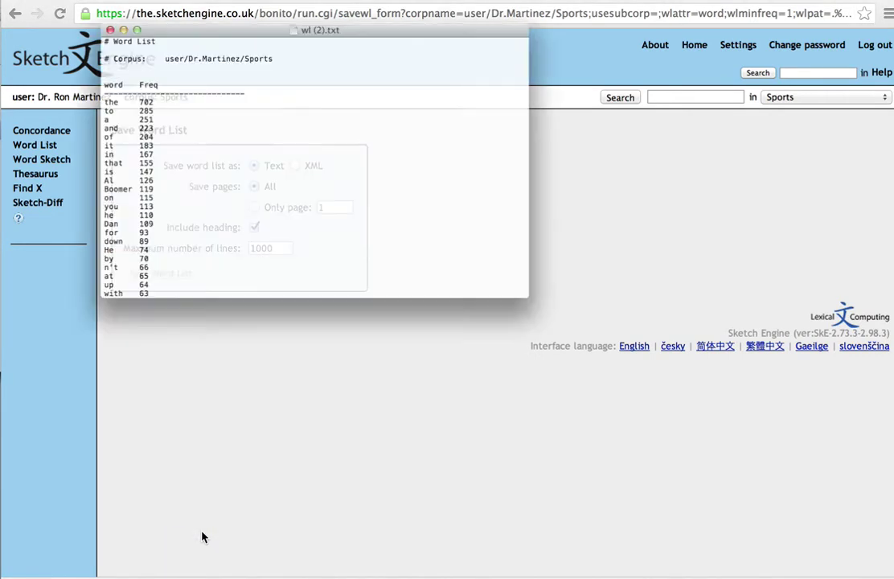
scroll(265, 245, "down", 5)
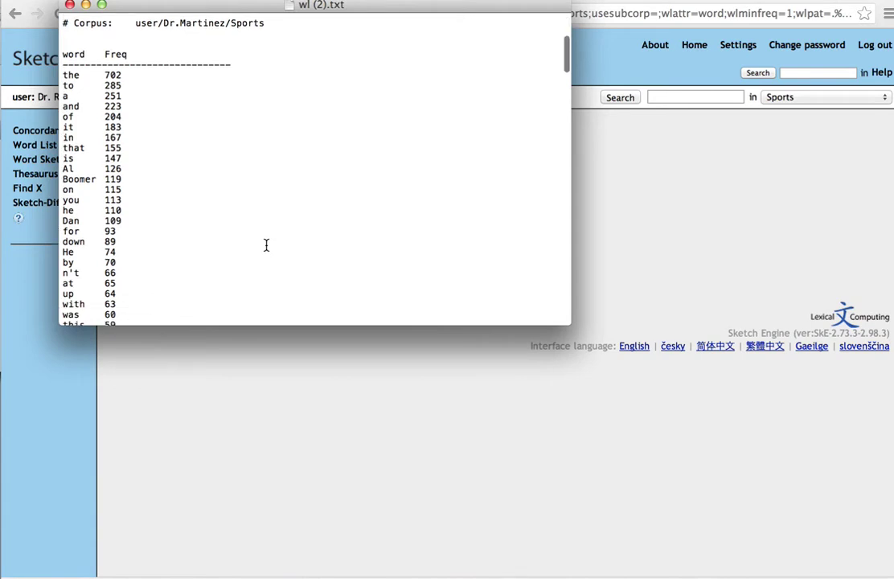
scroll(265, 245, "up", 5)
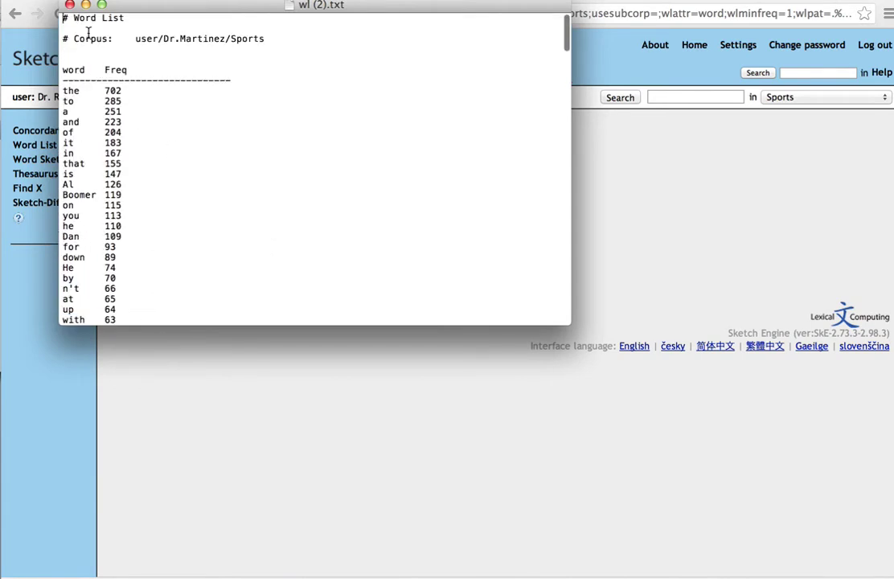
left_click(70, 5)
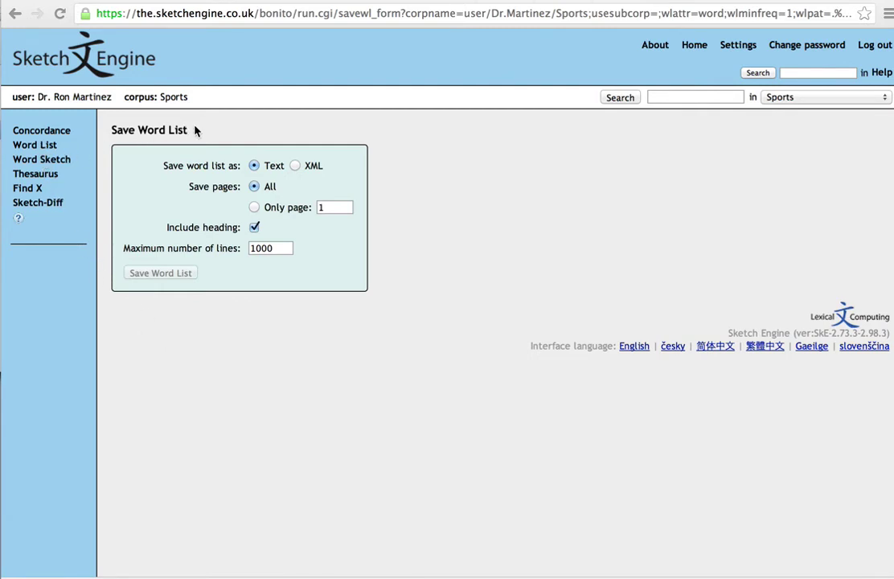
Step: Make a lemma Word List for Sports, headed by 'the' (749), 'be' (521) and 'to' (285)
left_click(44, 152)
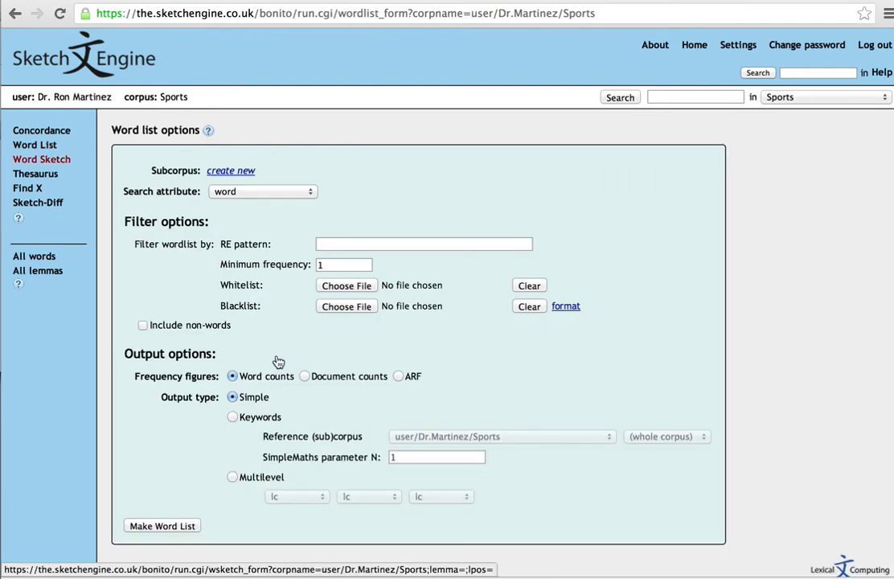
left_click(311, 195)
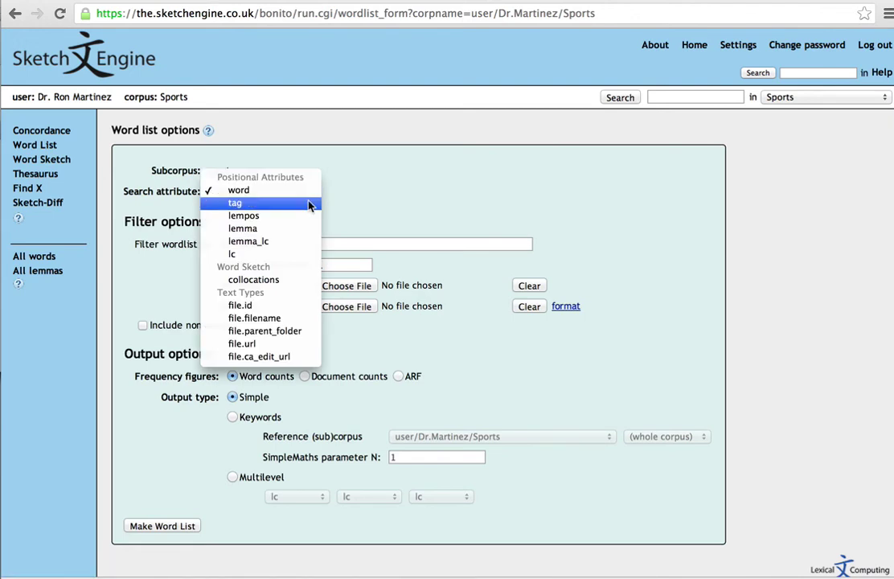
left_click(277, 229)
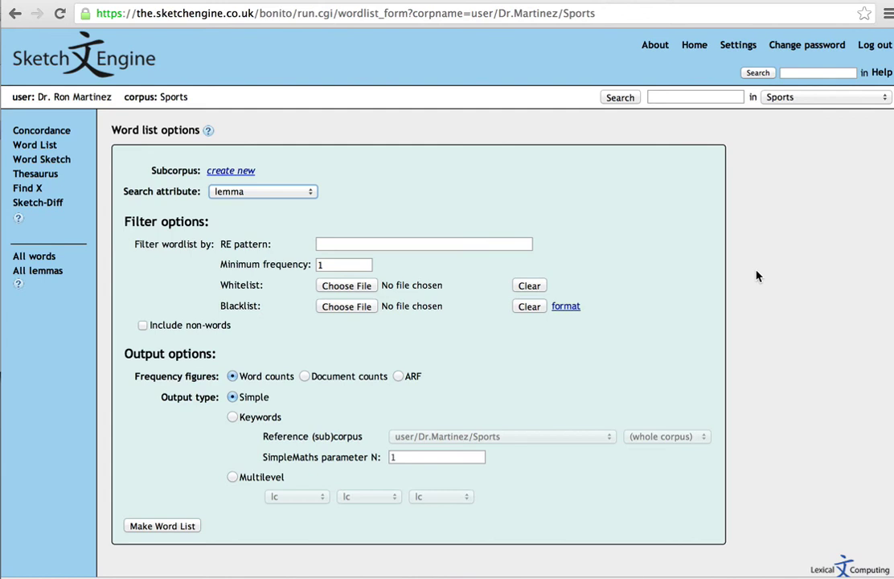
left_click(171, 527)
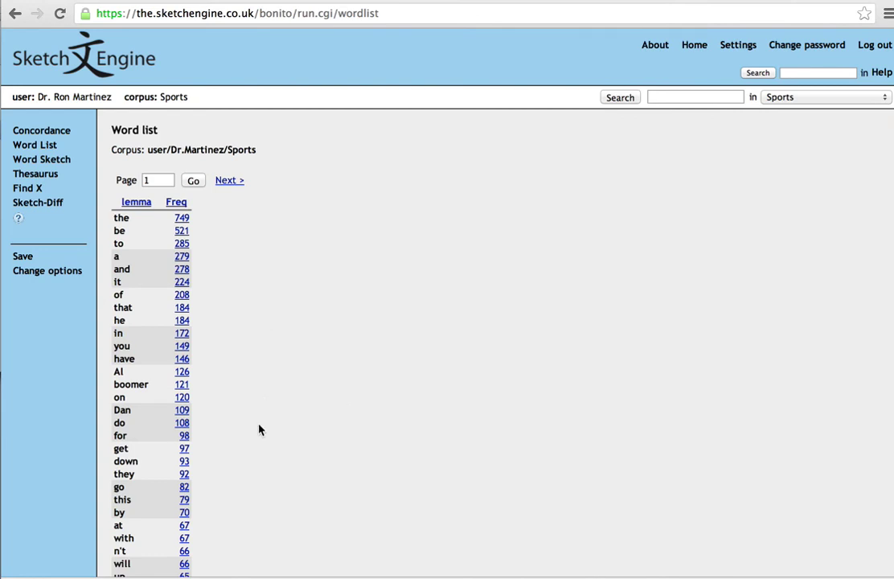
scroll(257, 426, "down", 3)
scroll(257, 426, "up", 3)
Step: Export the lemma word list as a Text file covering all pages
left_click(310, 491)
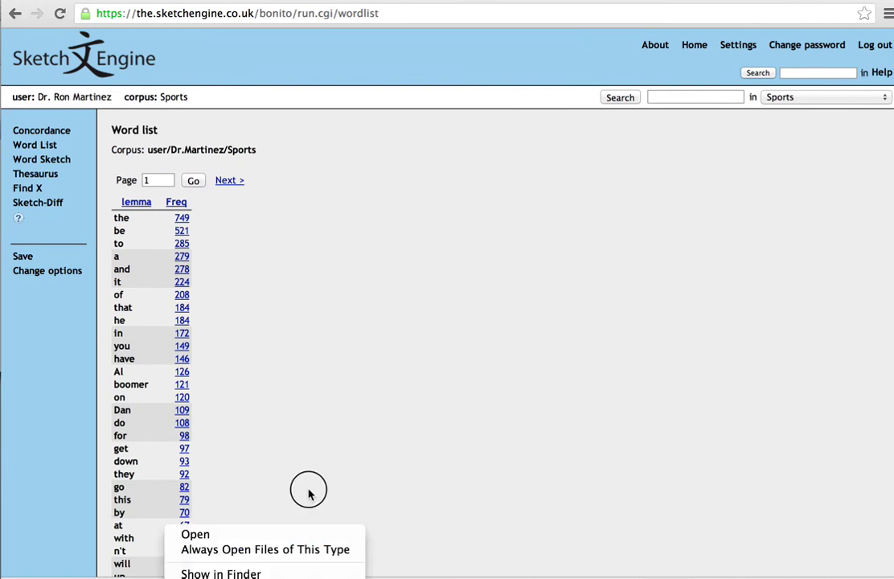
left_click(24, 257)
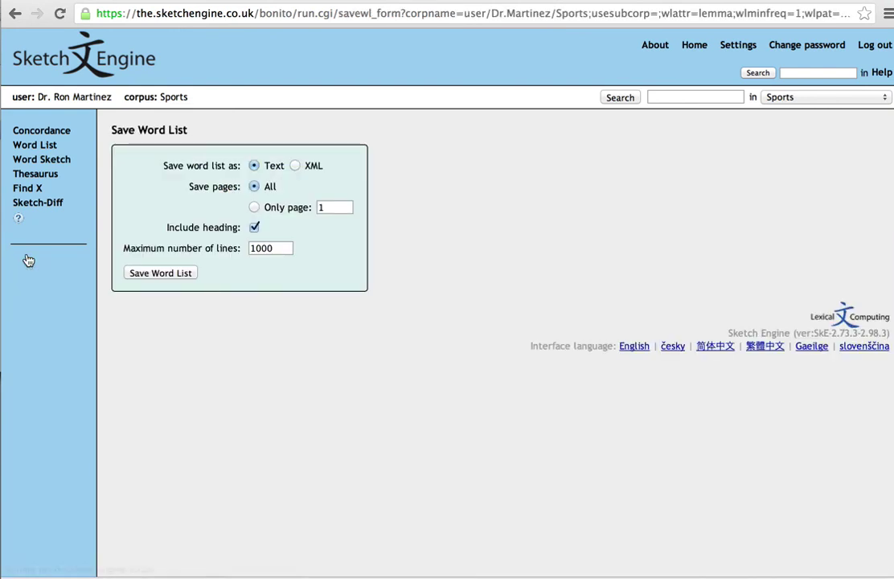
left_click(152, 275)
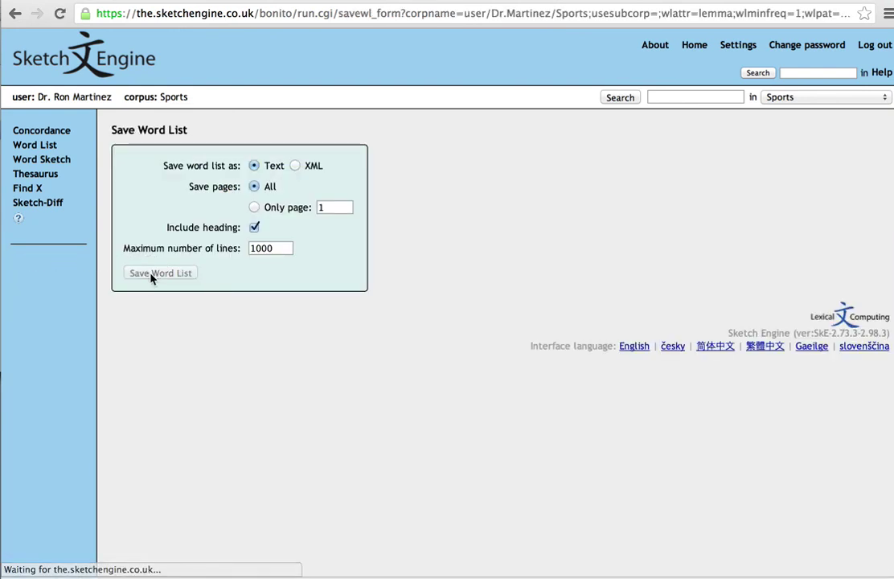